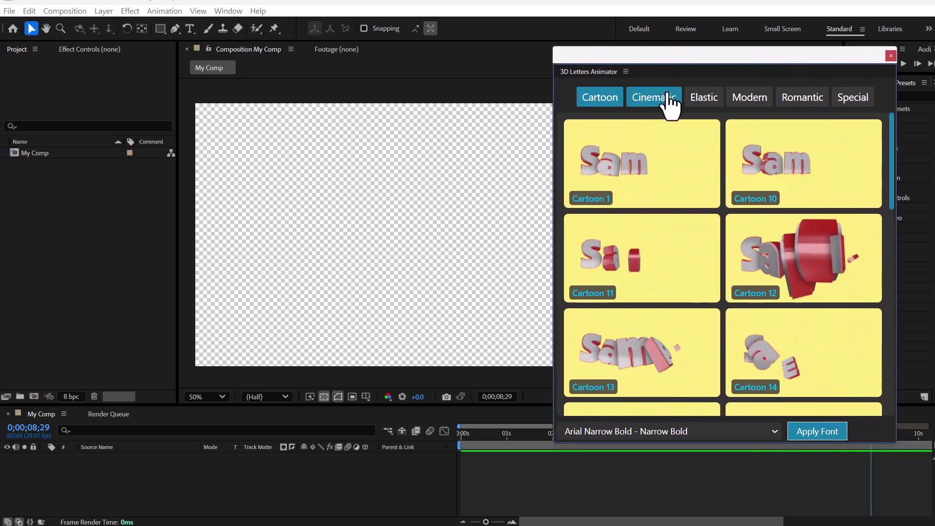
Browse the Cinematic, Elastic, Modern, Romantic and Special preset categories of the 3D Letters Animator
click(660, 98)
click(711, 101)
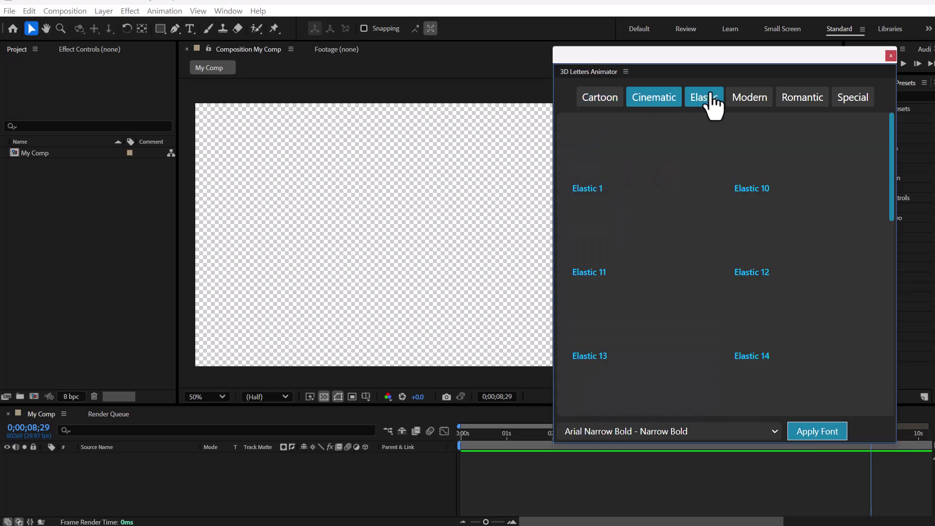
click(752, 101)
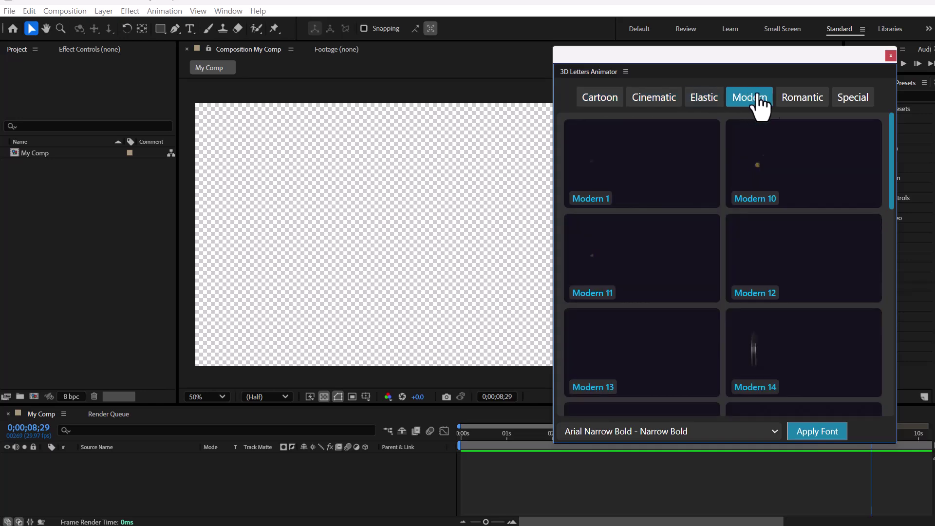
click(808, 100)
scroll(813, 209, down, 5)
scroll(828, 195, up, 5)
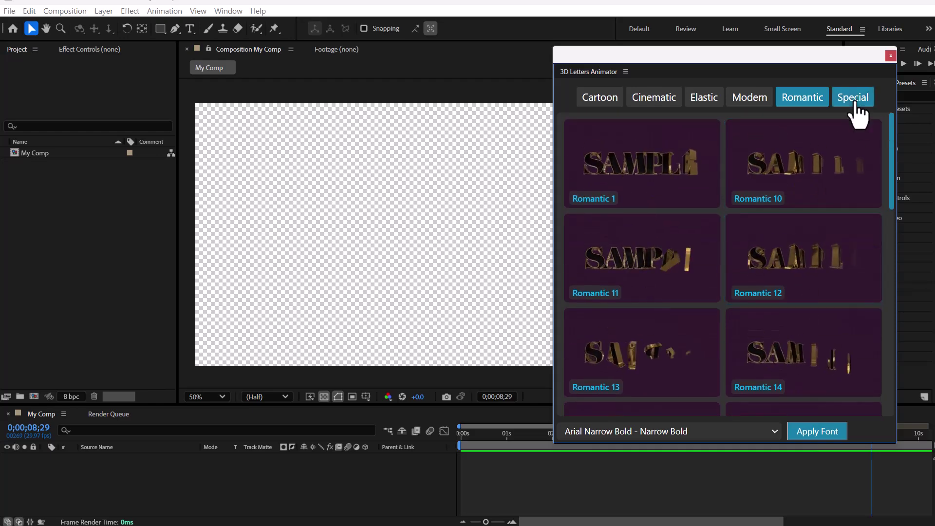
click(852, 101)
scroll(794, 188, down, 8)
scroll(793, 190, down, 4)
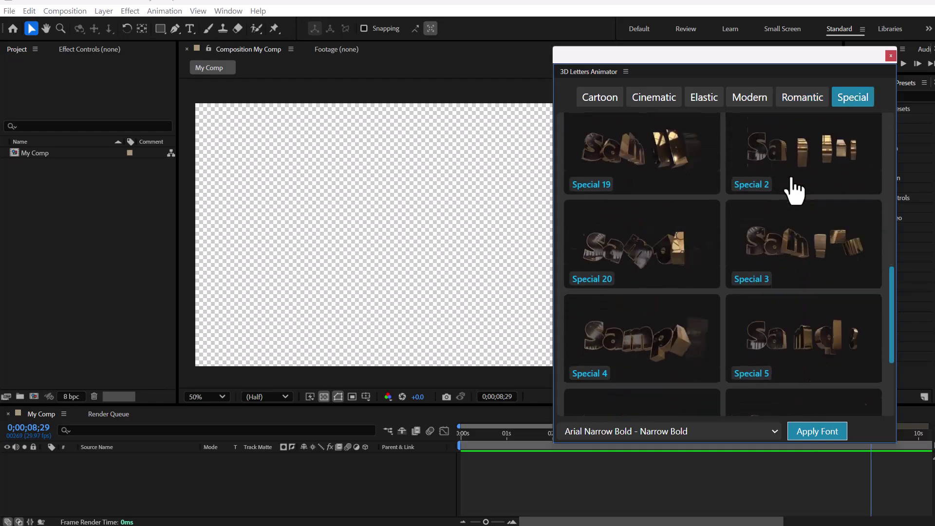
scroll(768, 239, up, 6)
scroll(768, 239, up, 5)
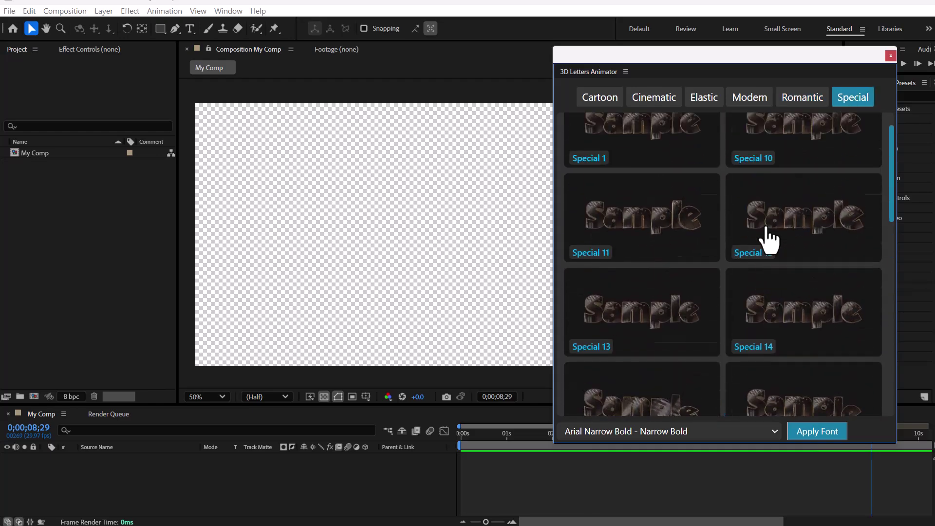
Set up the Cartoon 13 preset with Material 2 and the title "New Brand"
click(600, 97)
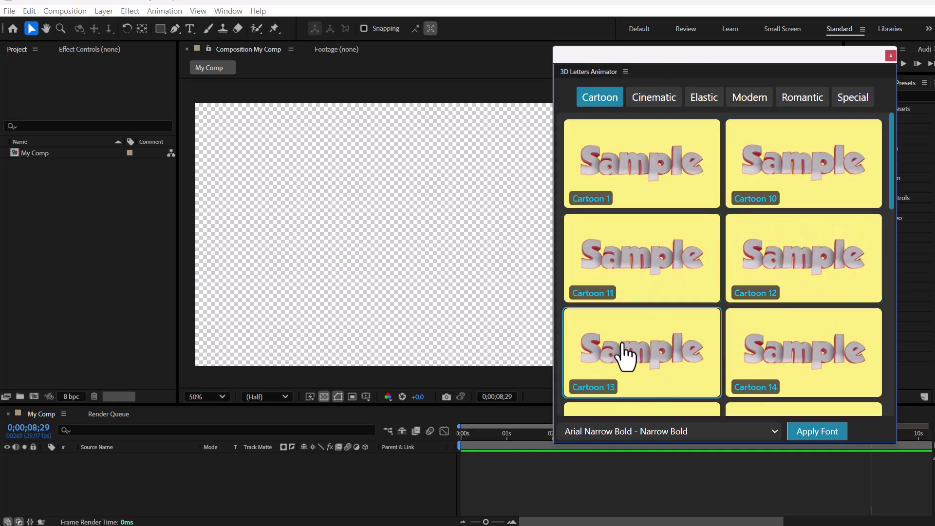
click(649, 368)
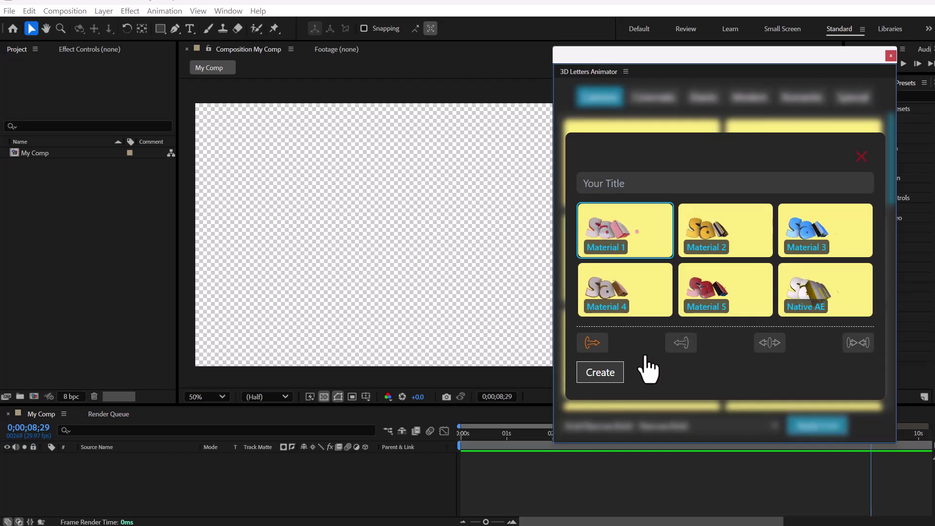
drag(550, 266, 496, 267)
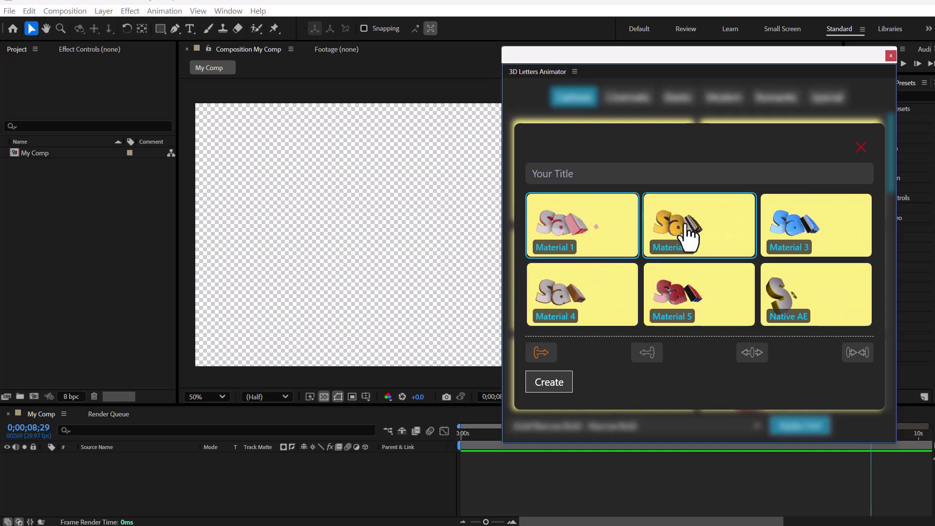
click(596, 174)
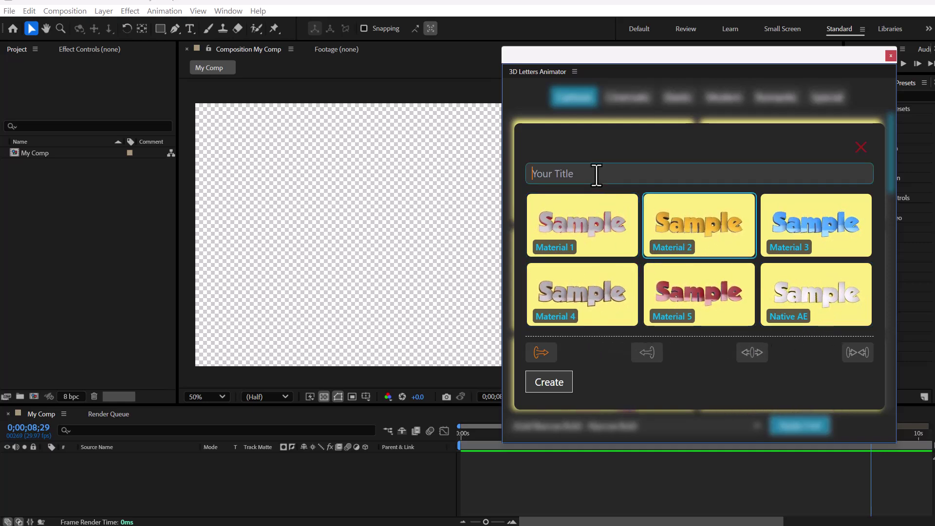
text(New Brand)
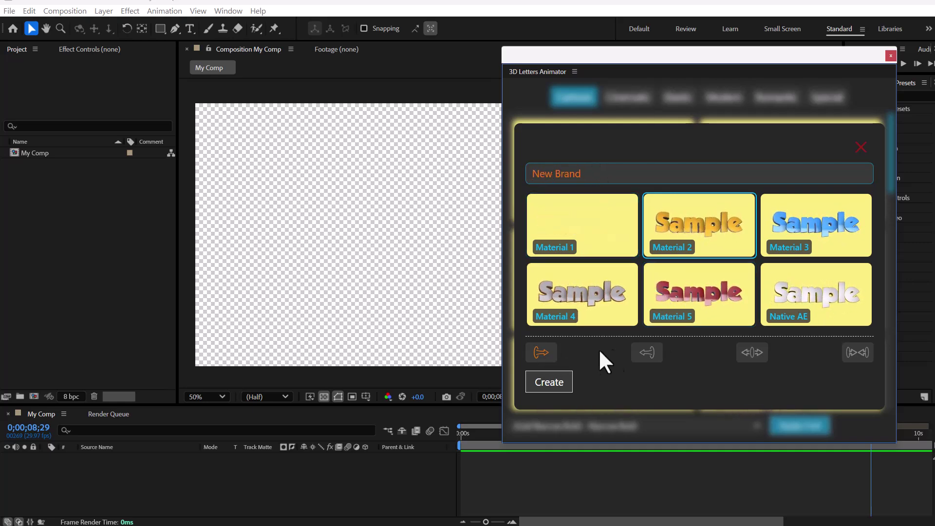
Create the 3D title with the single right-arrow animation direction and narrow the animator window to uncover the composition
click(647, 353)
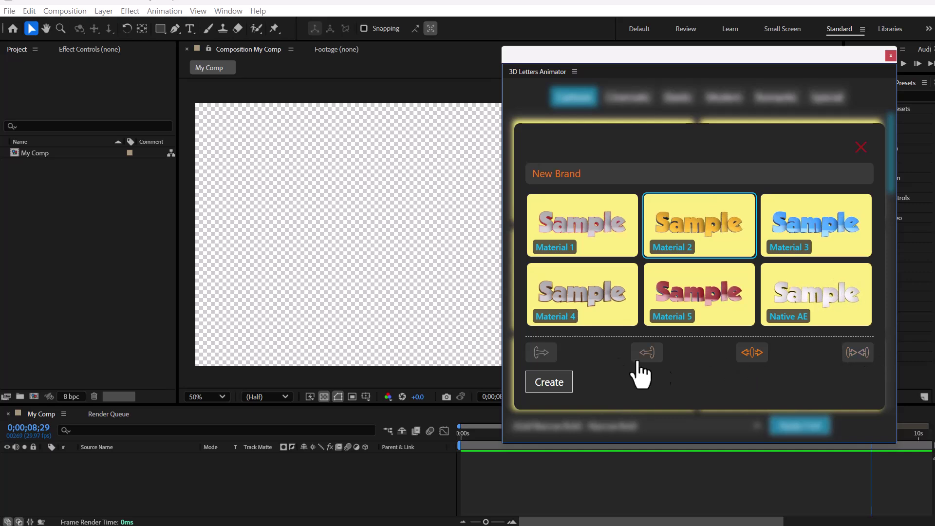
click(534, 356)
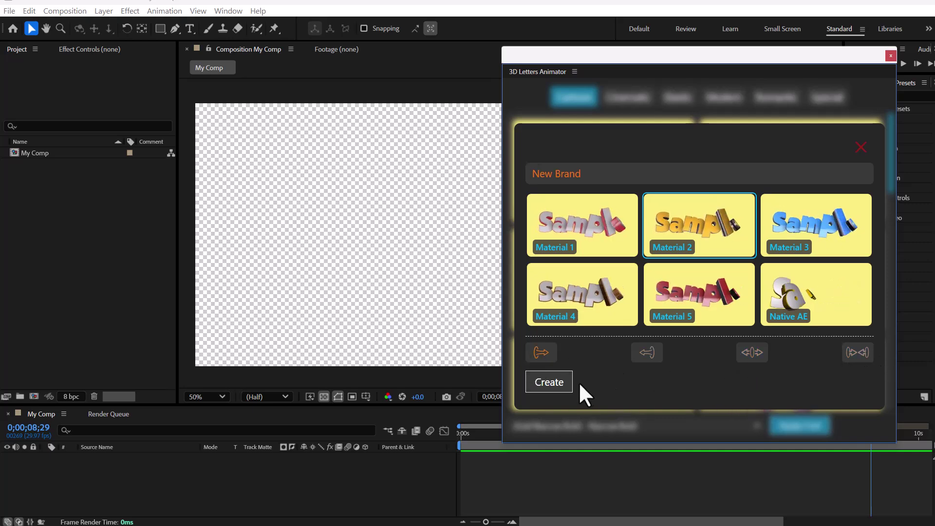
click(549, 382)
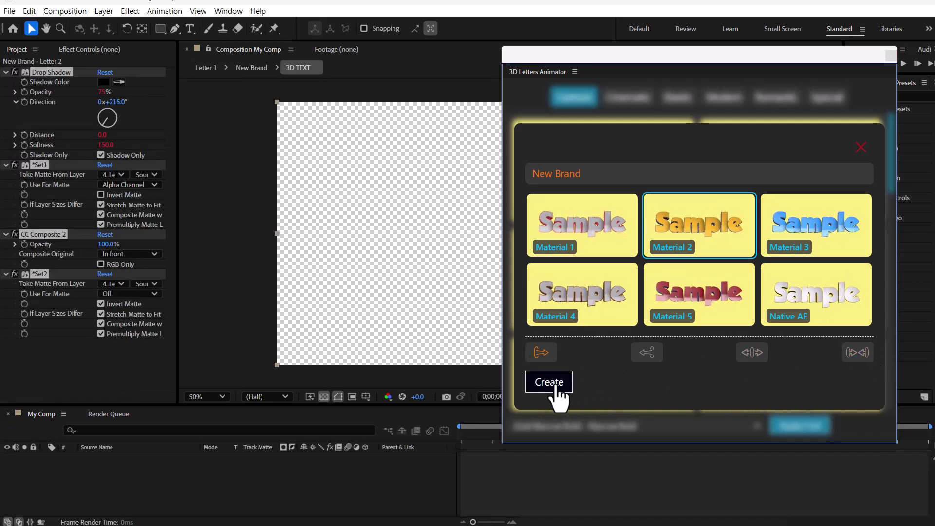
drag(501, 276, 646, 278)
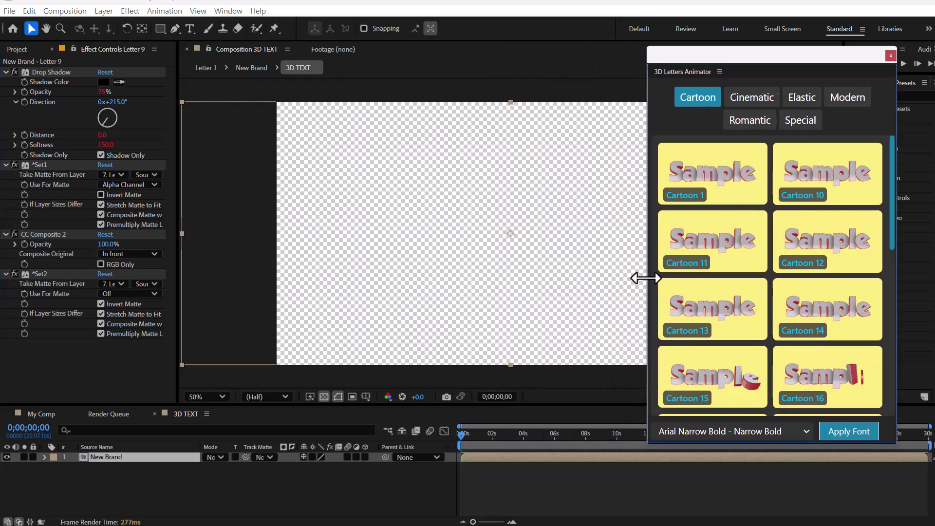
Preview the created title around one second in the 3D TEXT composition
click(477, 435)
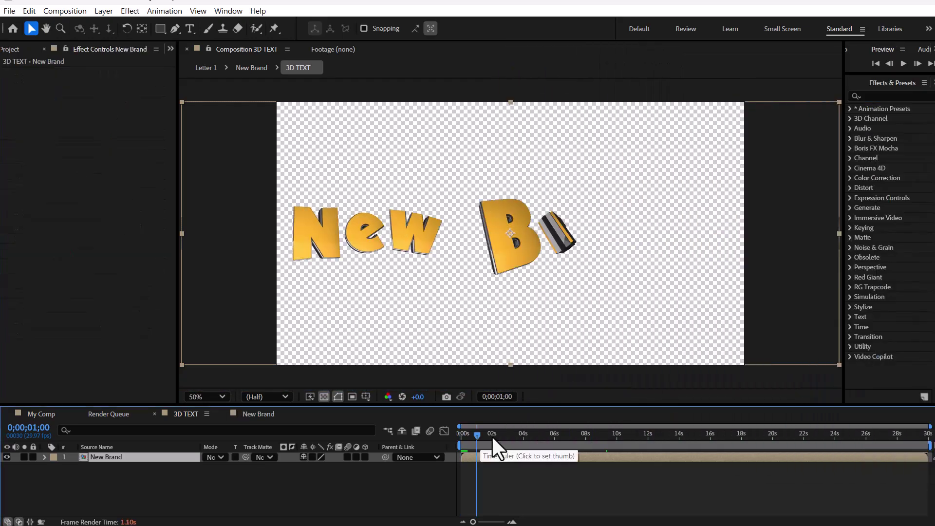
key(Page_Up)
key(comma)
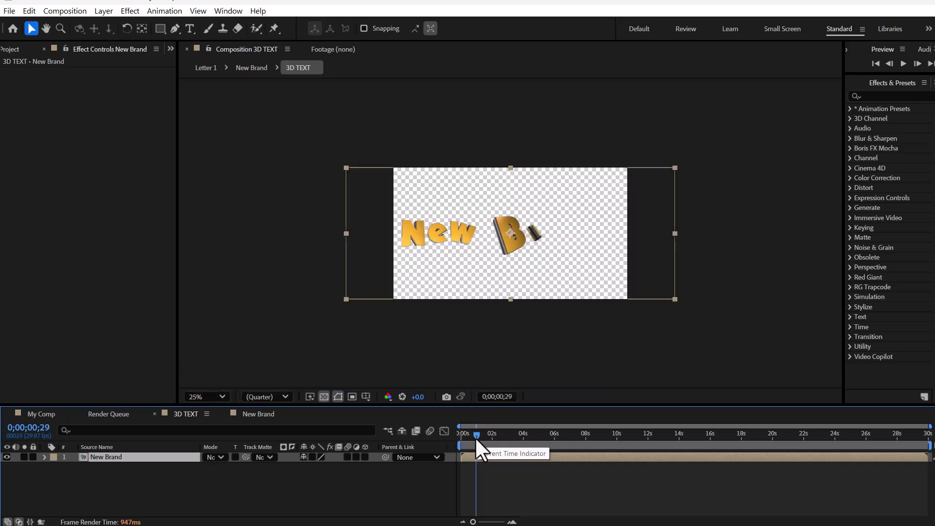
Open the New Brand precomp at 0;00;06;25 and shift the letters r, a, n and d closer to the B with their Move controls
double_click(168, 455)
drag(557, 433, 621, 432)
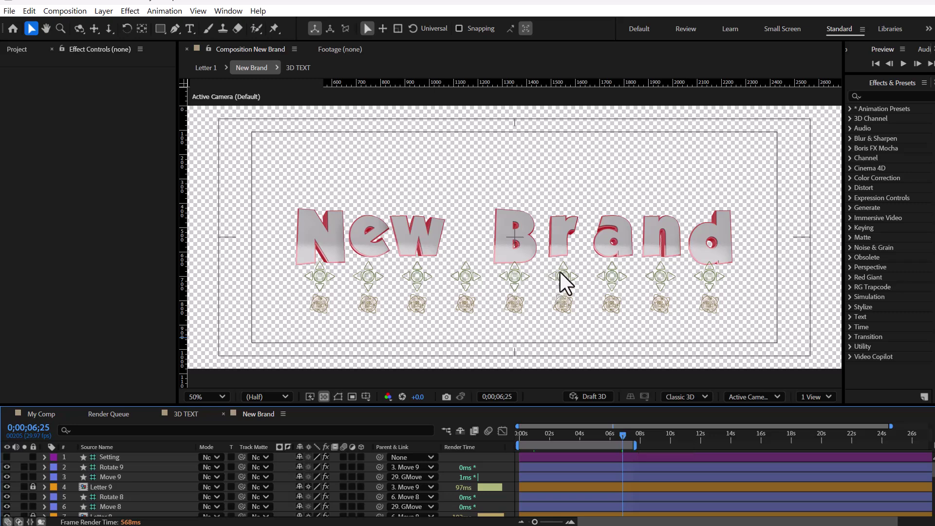
mouse_move(566, 279)
mouse_down()
mouse_move(559, 307)
mouse_move(616, 315)
mouse_move(549, 281)
mouse_up()
drag(616, 280, 574, 284)
drag(660, 284, 614, 285)
drag(697, 276, 641, 281)
Move the blank space's control down out of the way and shift the letters of "New" closer together toward "Brand"
drag(463, 292, 471, 323)
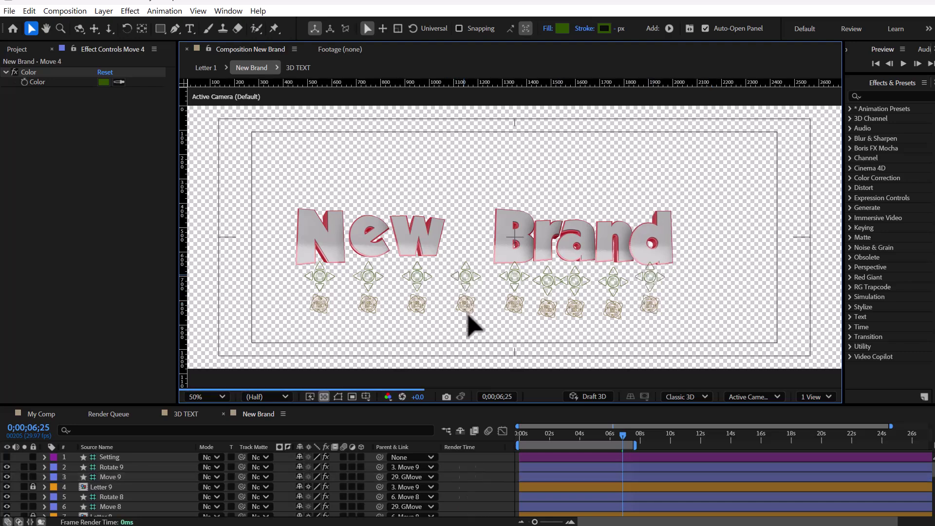
drag(424, 284, 442, 286)
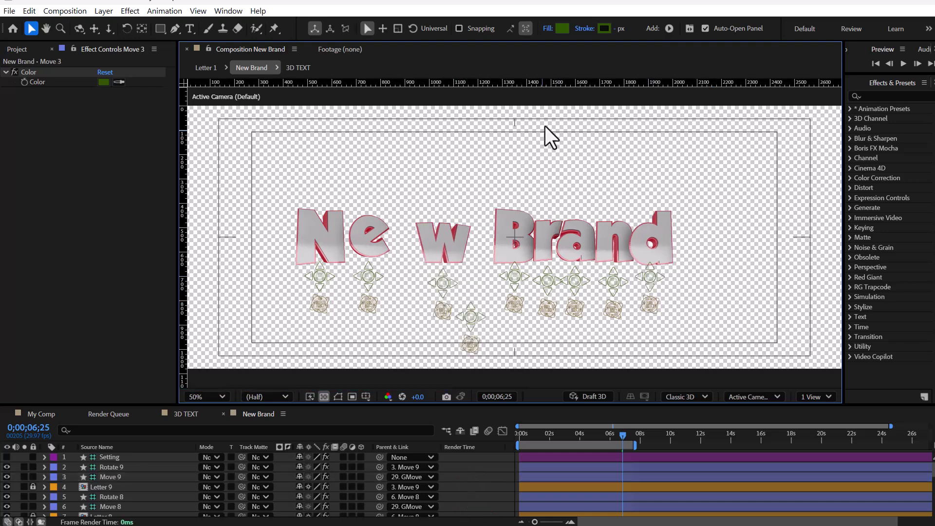
click(324, 396)
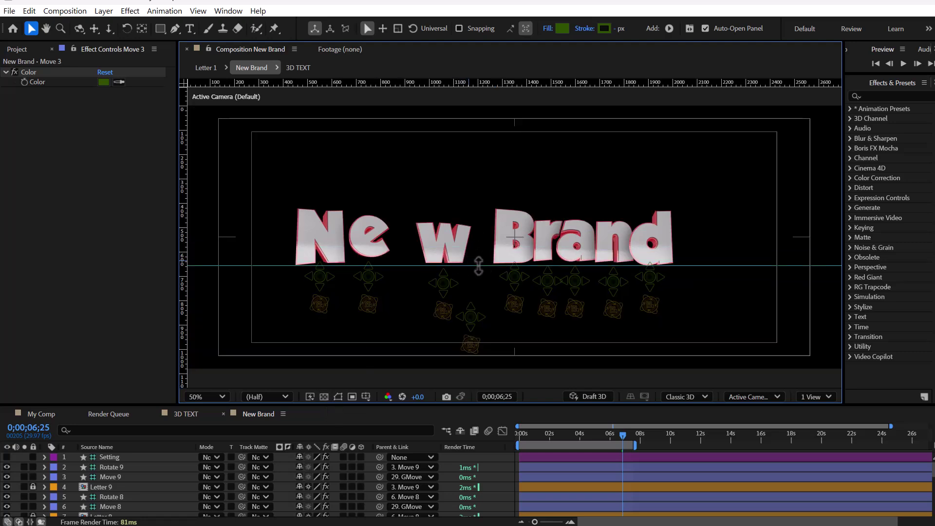
drag(441, 285, 450, 288)
drag(366, 280, 407, 281)
click(324, 396)
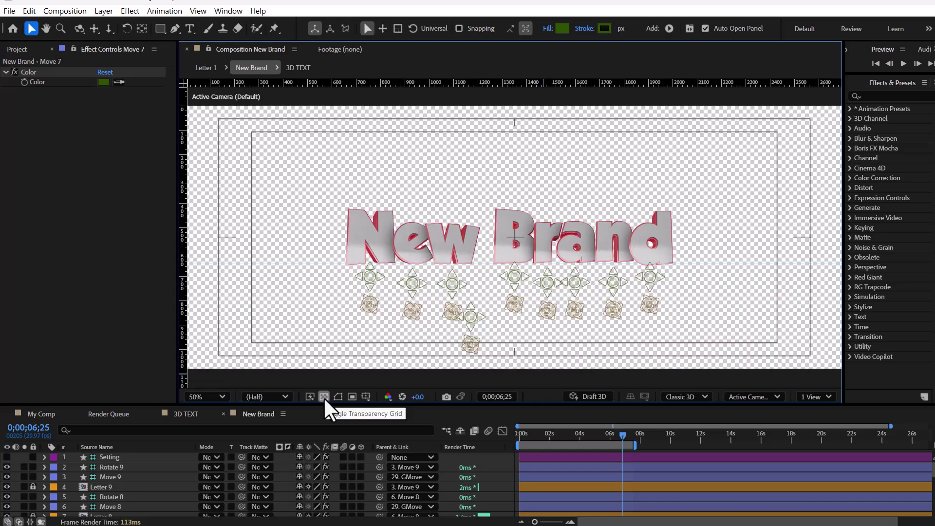
Try turning individual letters of the title in 3D by offsetting their Rotate controls
click(580, 311)
drag(581, 312, 497, 311)
drag(654, 303, 669, 308)
drag(412, 311, 390, 316)
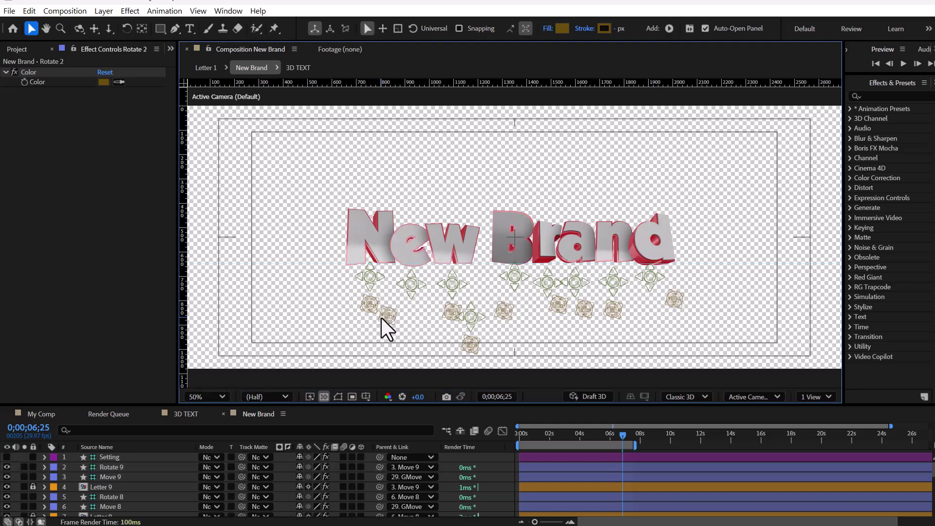
drag(392, 318, 407, 322)
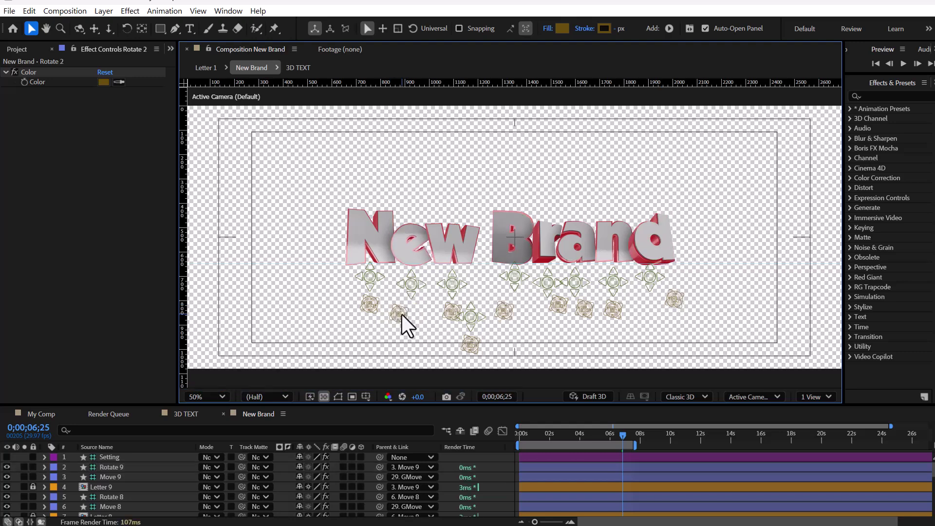
Play back the letter animation in the New Brand precomp
key(space)
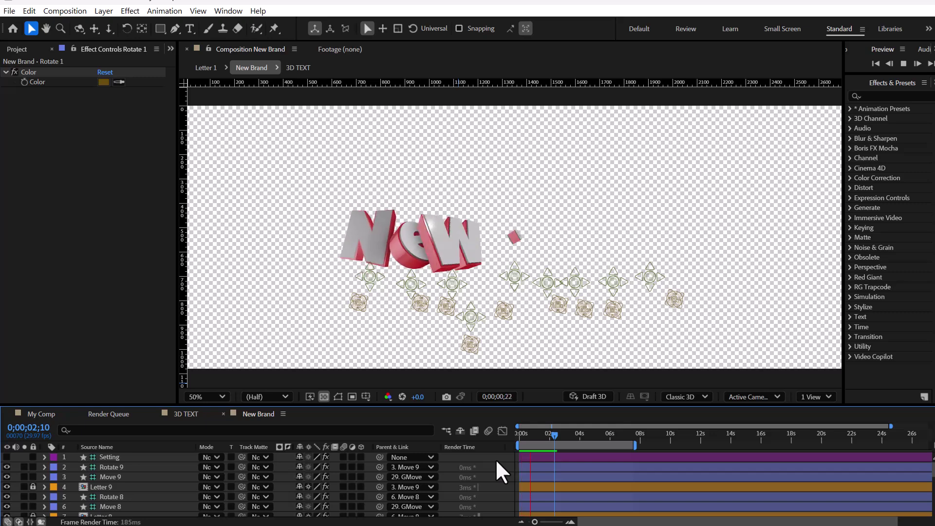
key(space)
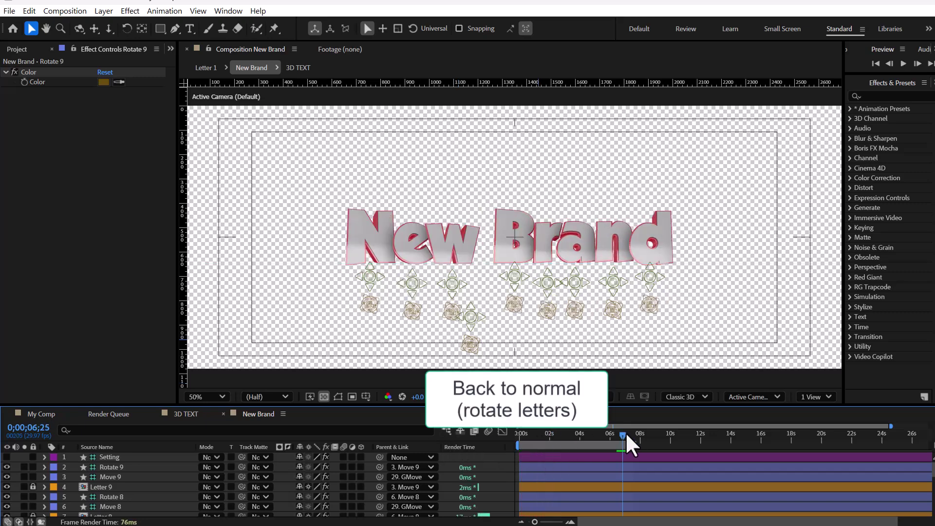
key(space)
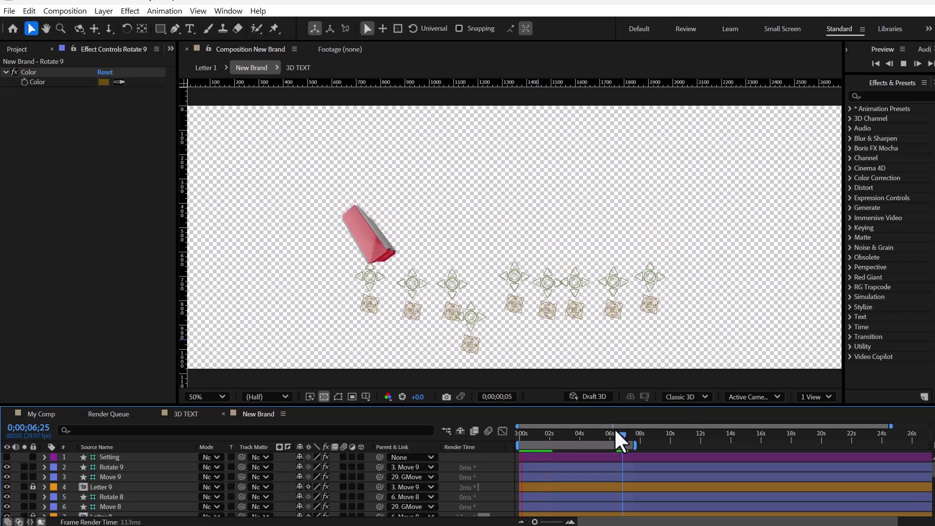
key(space)
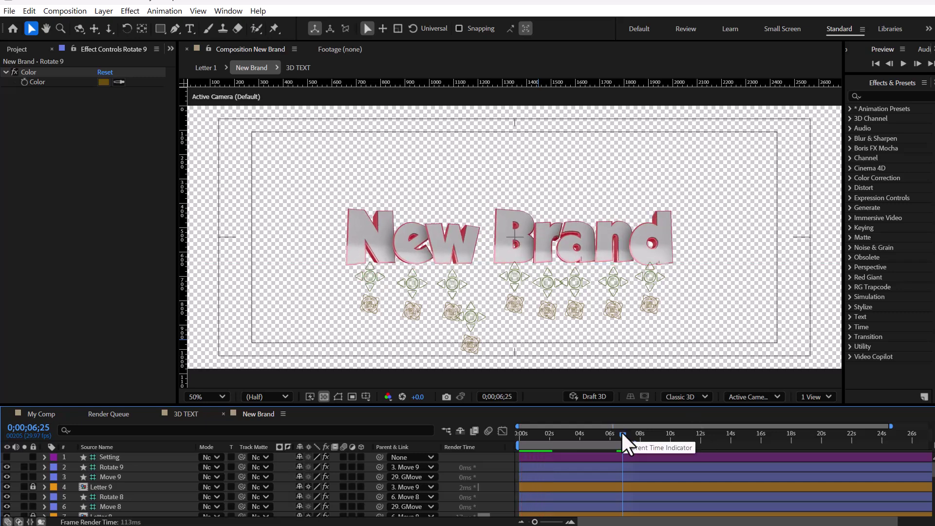
Return to the 3D TEXT composition and expand the New Brand layer's Essential Properties, enlarging the timeline to show them
key(Tab)
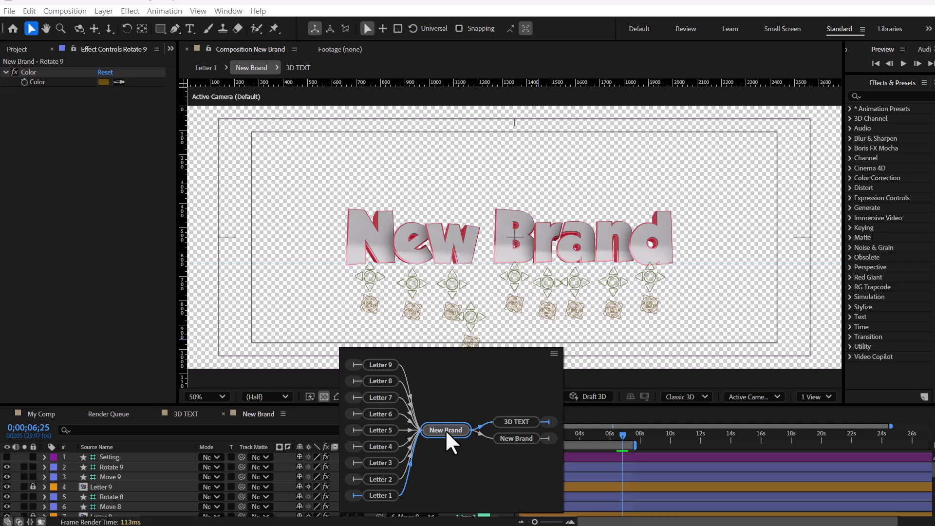
click(518, 422)
click(141, 454)
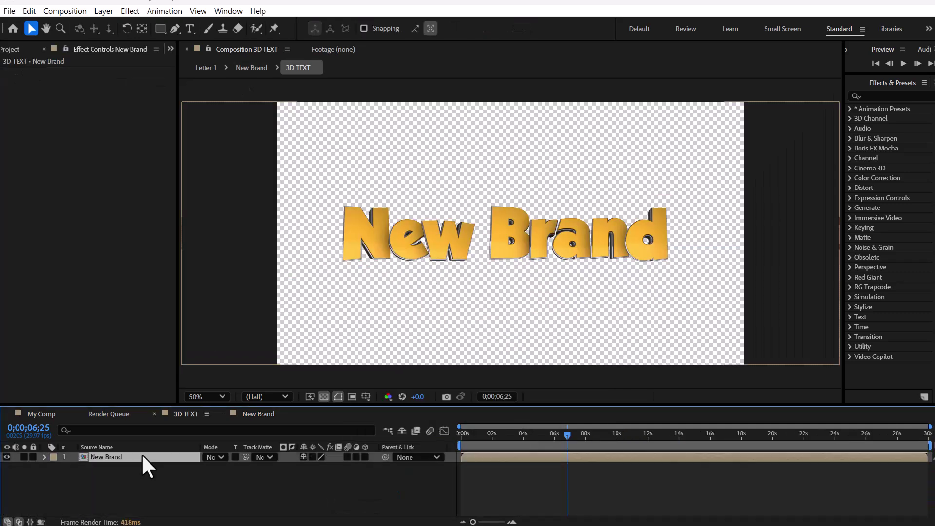
click(45, 457)
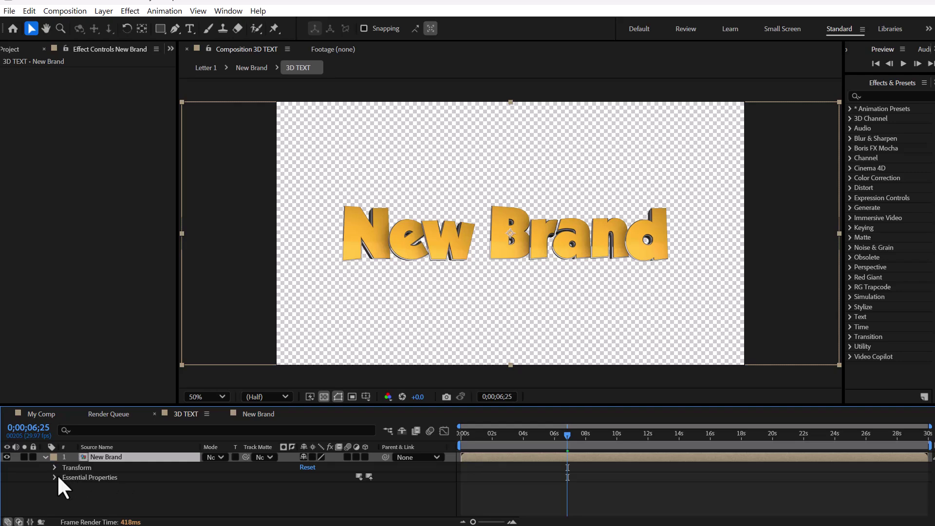
click(54, 477)
scroll(156, 484, down, 3)
drag(448, 405, 448, 327)
scroll(146, 413, up, 2)
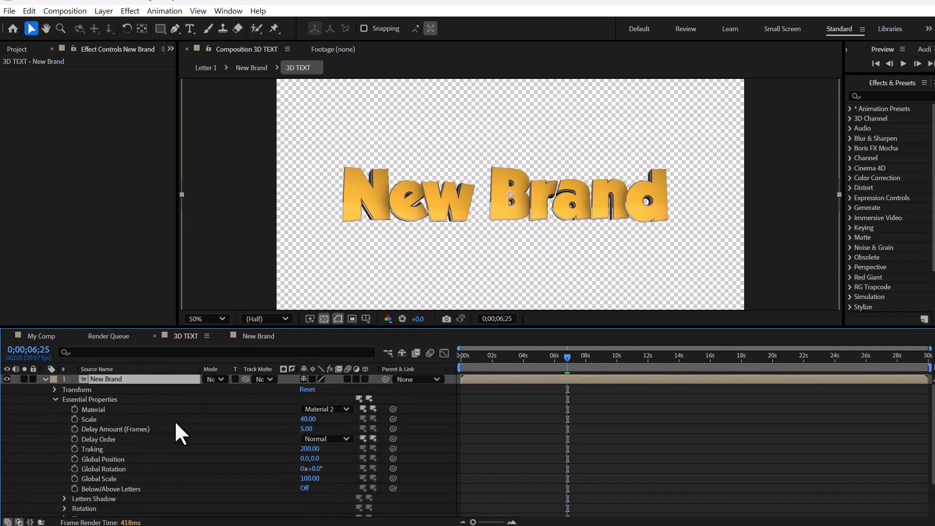
Try Material 3 and Material 4 on the New Brand layer, then restore Material 2 with the time at 0;00;01;04
click(317, 409)
click(323, 417)
click(318, 409)
click(349, 442)
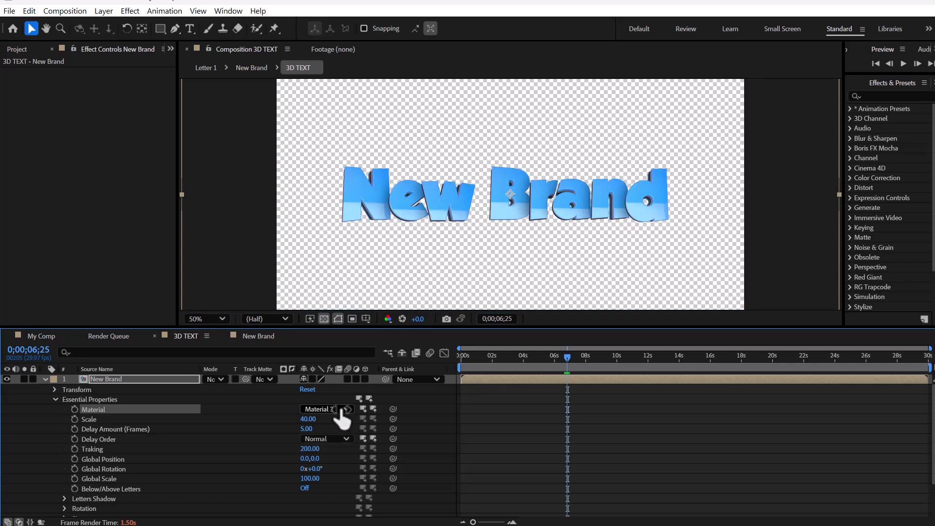
click(344, 412)
click(346, 460)
click(479, 355)
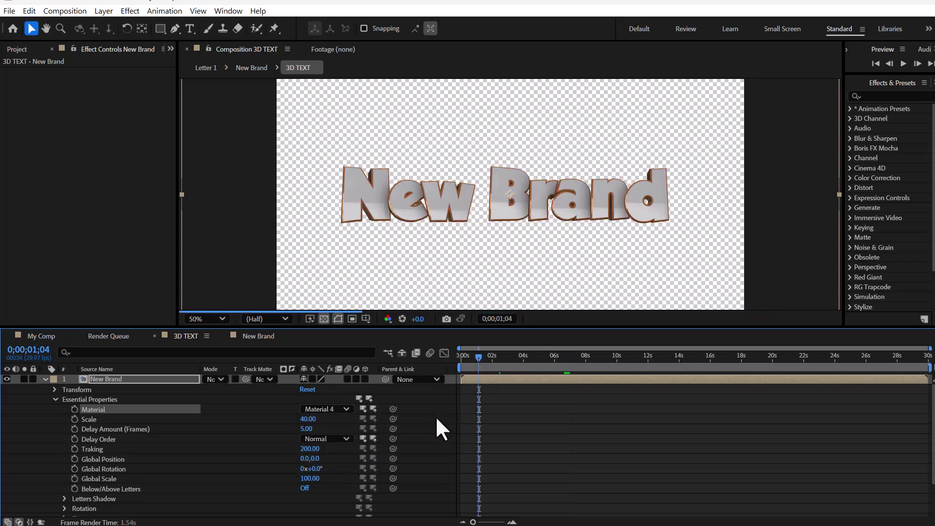
click(333, 409)
click(347, 434)
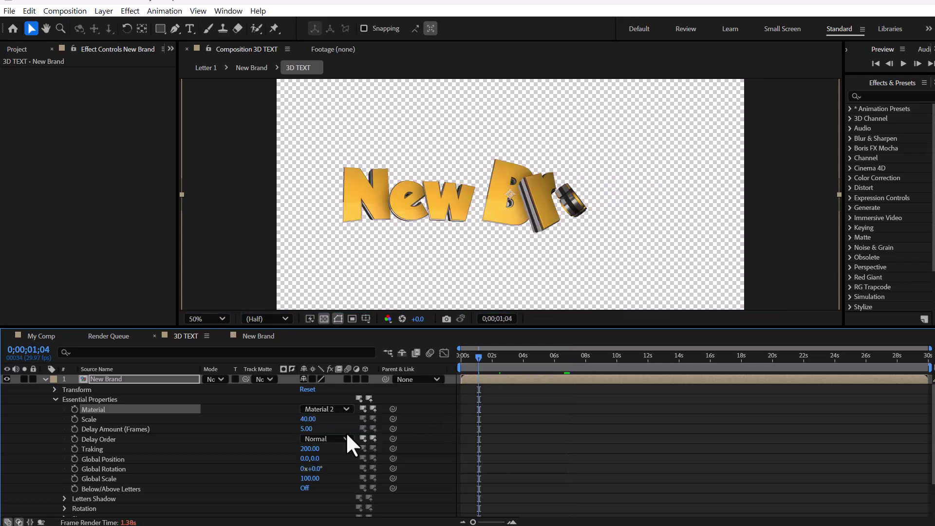
Try adjusting the Scale value in the New Brand layer's Essential Properties
mouse_move(311, 420)
mouse_down()
mouse_move(324, 418)
mouse_move(310, 419)
mouse_up()
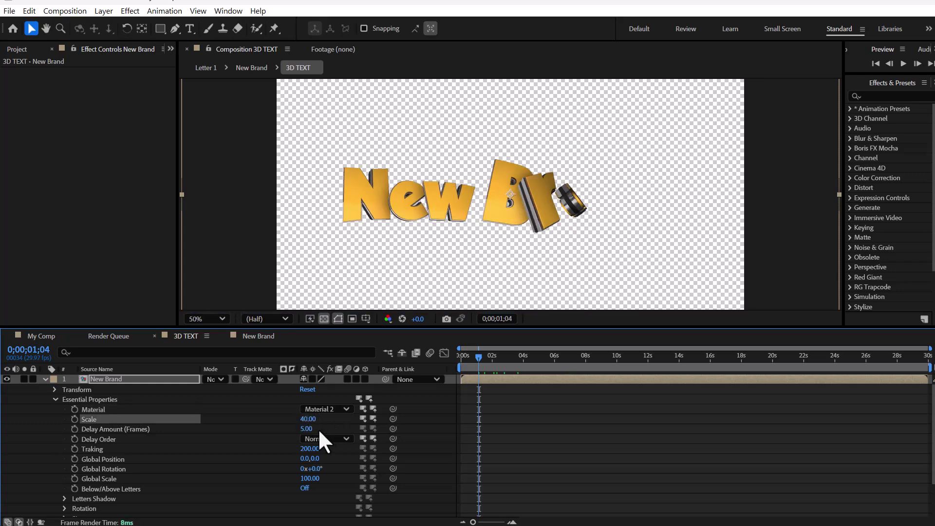
Try the Right to Left and From Center delay orders on the New Brand layer and play back the letter animation
click(334, 439)
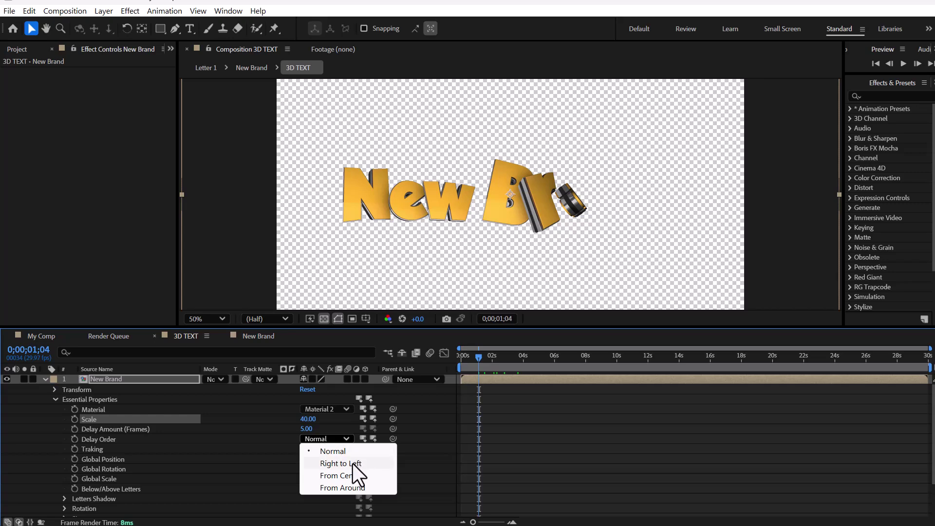
click(353, 464)
click(341, 438)
click(341, 476)
click(468, 355)
key(space)
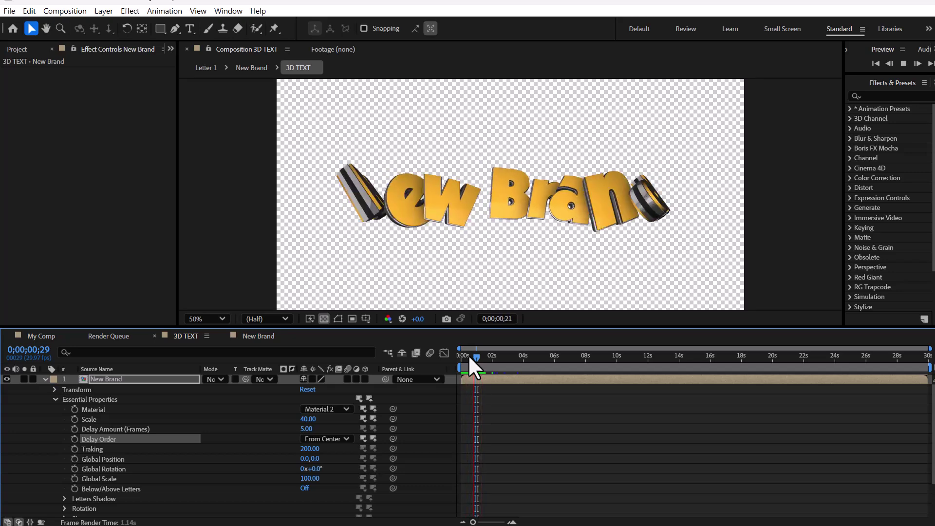
key(space)
Set the New Brand layer's Delay Order back to Normal and play back the animation
click(339, 438)
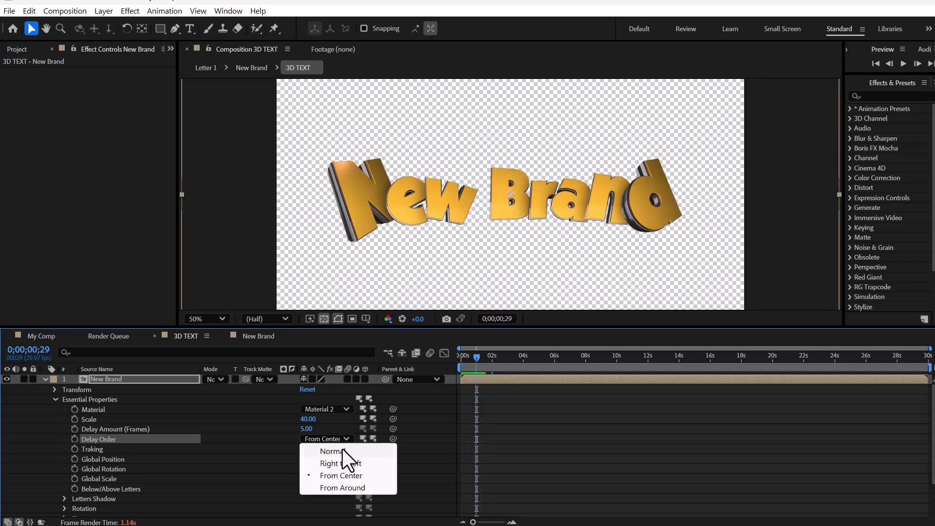
click(342, 449)
key(space)
key(space)
Try adjusting the New Brand layer's Traking value, then set it to 200
drag(310, 454, 316, 458)
click(310, 449)
text(200)
key(Return)
Try adjusting the New Brand layer's Global Scale, then undo the change
scroll(196, 460, down, 2)
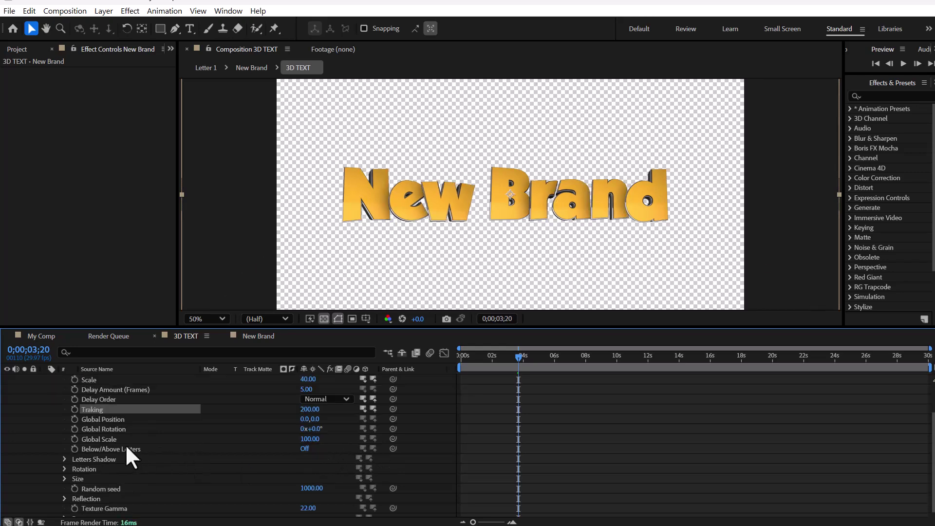
drag(307, 439, 312, 443)
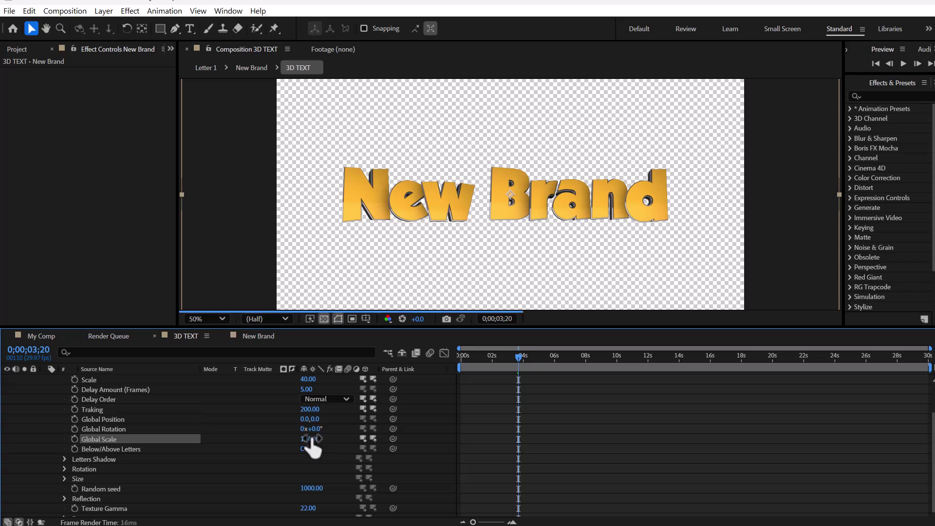
key(ctrl+z)
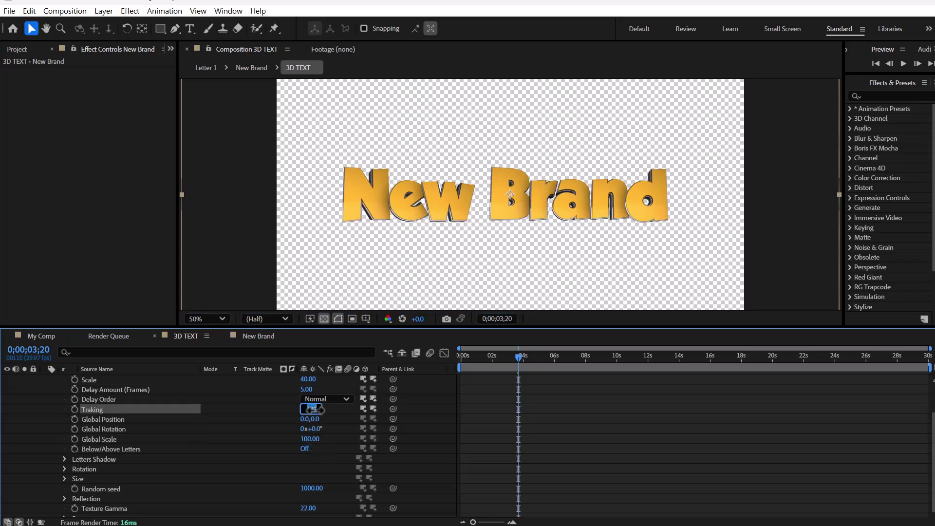
Set the New Brand layer's Traking to 180 and try the Below/Above Letters option, checking it at 0;00;01;15
drag(314, 409, 329, 409)
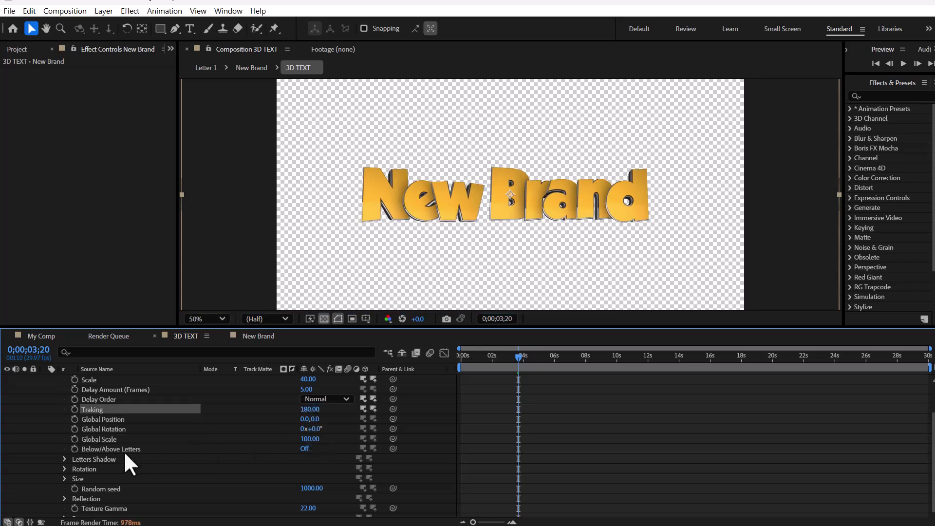
click(304, 449)
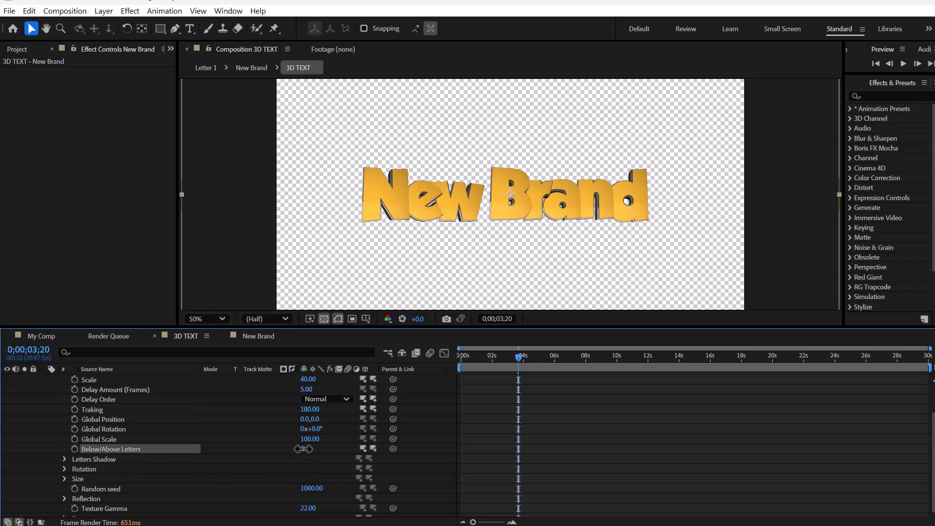
click(485, 356)
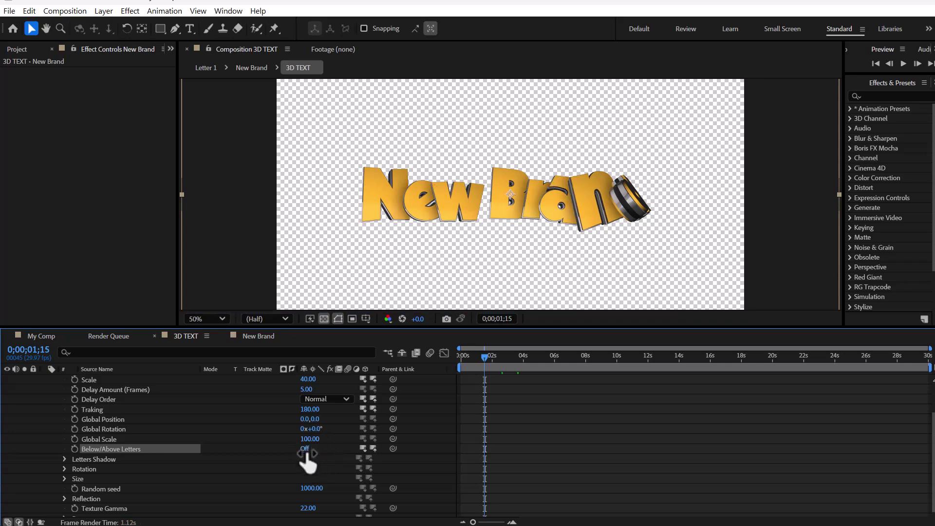
Expand the New Brand layer's Reflection properties and try adjusting Reflectivity while viewing the letters at 100%
scroll(121, 469, down, 1)
click(180, 491)
mouse_move(311, 502)
mouse_down()
mouse_move(326, 504)
mouse_move(308, 507)
mouse_up()
click(307, 493)
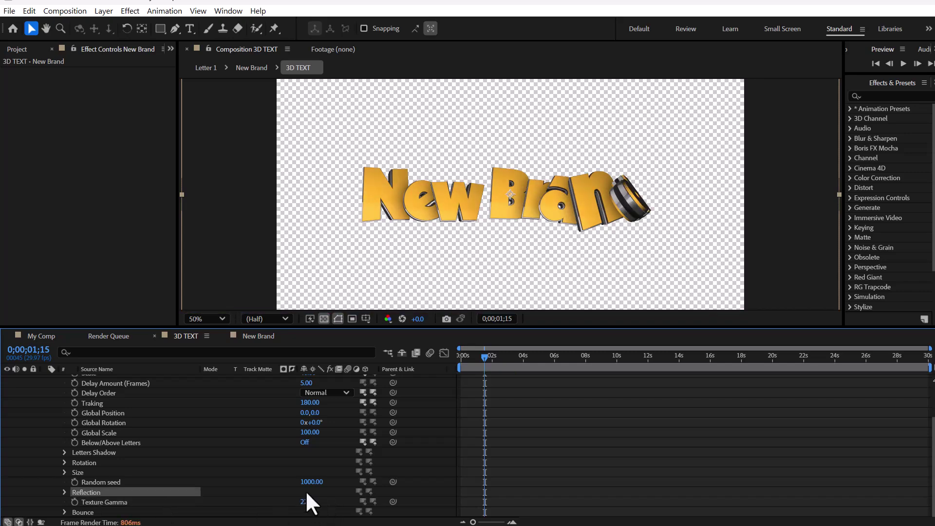
click(64, 491)
scroll(180, 447, down, 2)
key(slash)
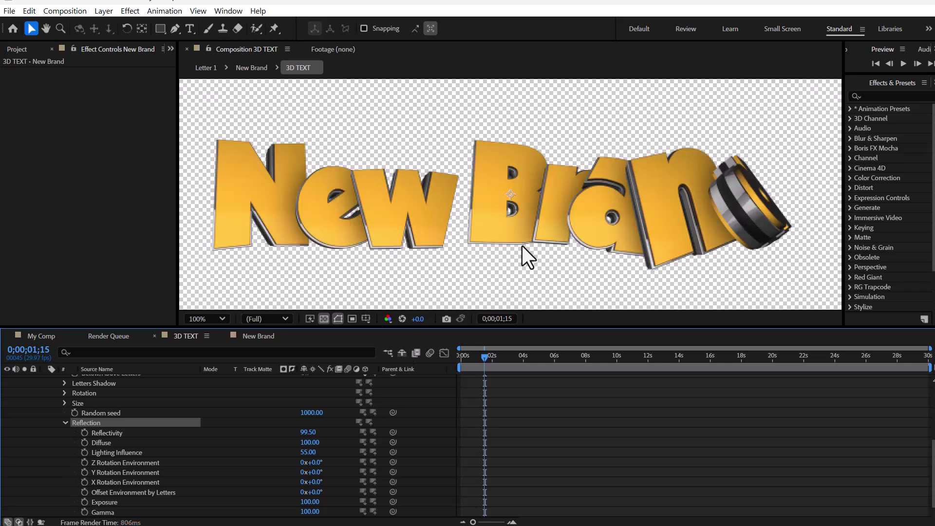
drag(308, 432, 272, 437)
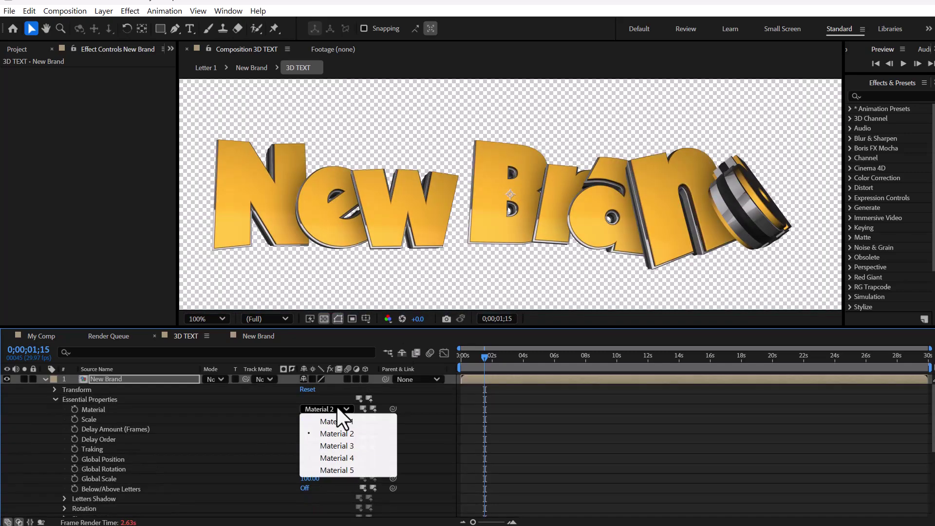
Apply Material 1 to the New Brand layer and try a Y Rotation Environment of 51°, then undo the rotation
click(333, 418)
scroll(263, 453, down, 5)
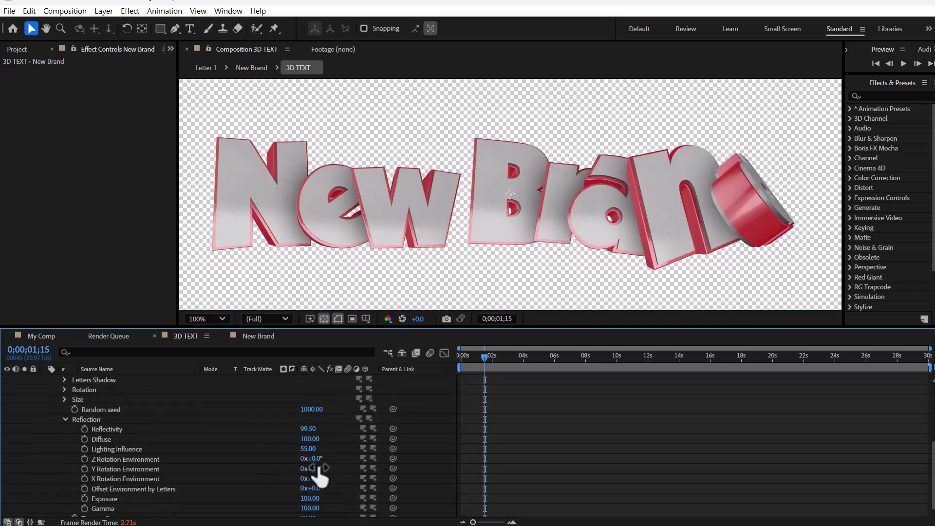
drag(314, 469, 347, 465)
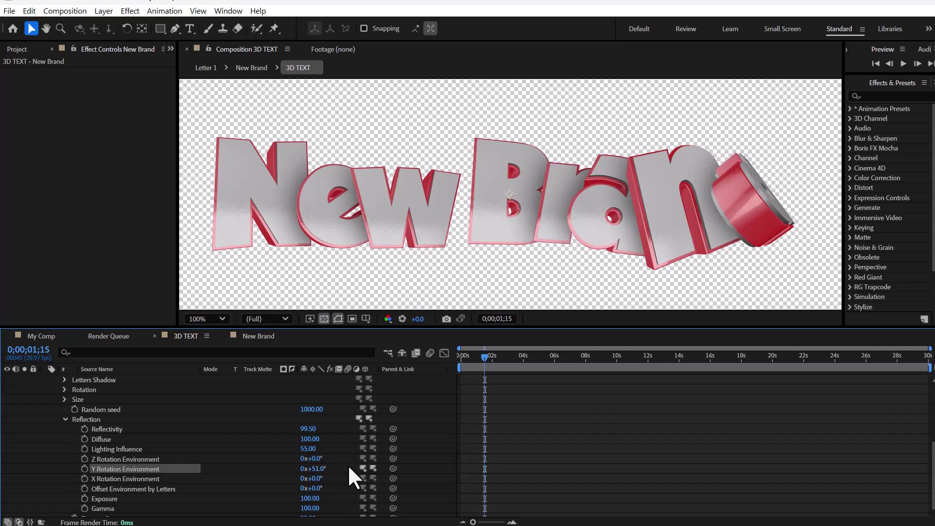
key(ctrl+z)
Set the Reflection's Z Rotation Environment to 37°, X Rotation Environment to 188° and Offset Environment by Letters to 68°
click(319, 458)
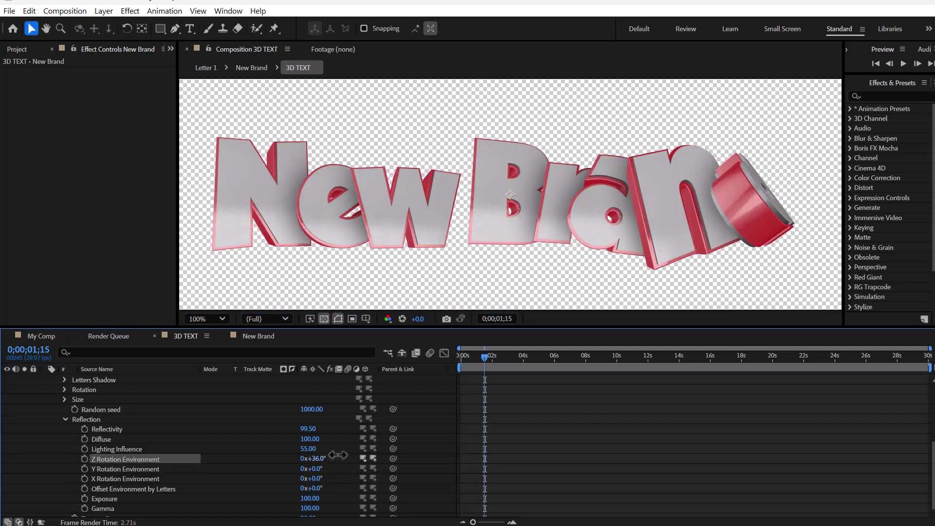
mouse_move(314, 478)
mouse_down()
mouse_move(346, 485)
mouse_move(323, 486)
mouse_up()
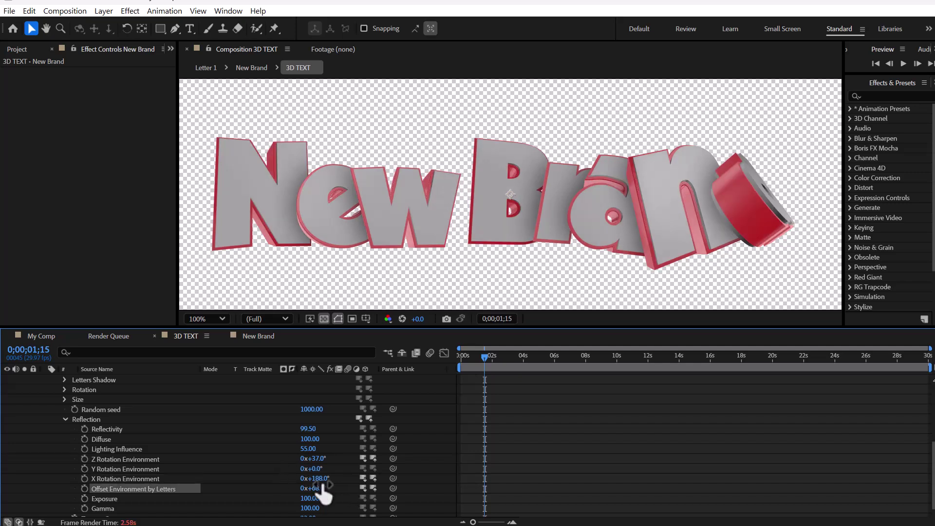
Switch to the material with white faces and copper sides, setting Offset Environment by Letters to 0° and X Rotation Environment to 80°
scroll(223, 468, up, 5)
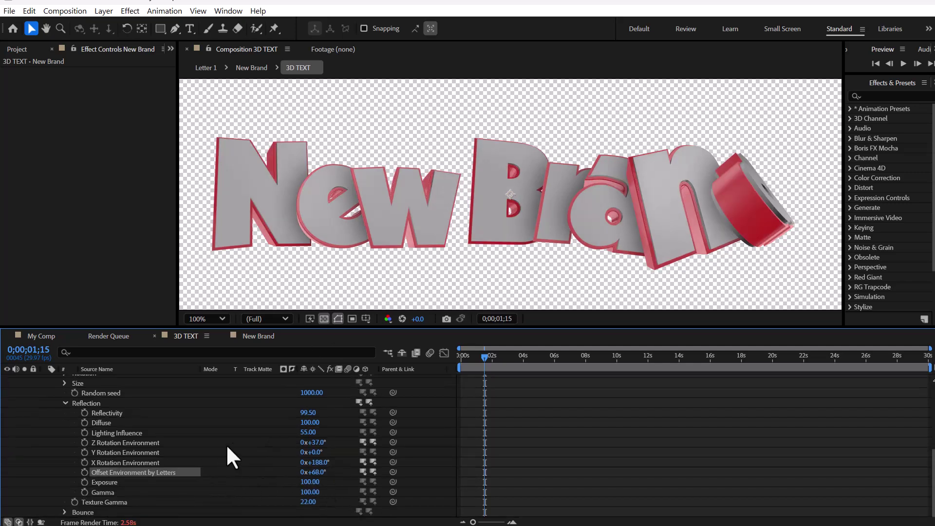
click(332, 395)
click(336, 415)
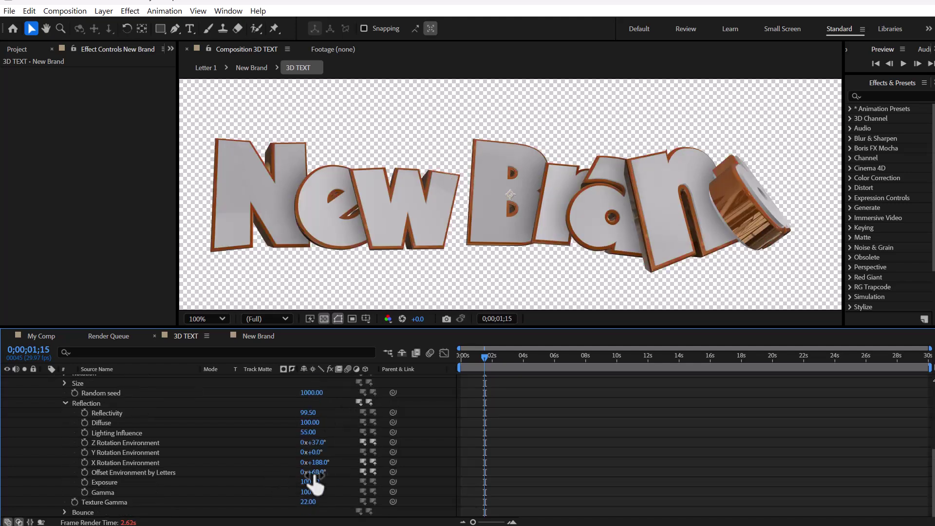
drag(322, 470, 301, 460)
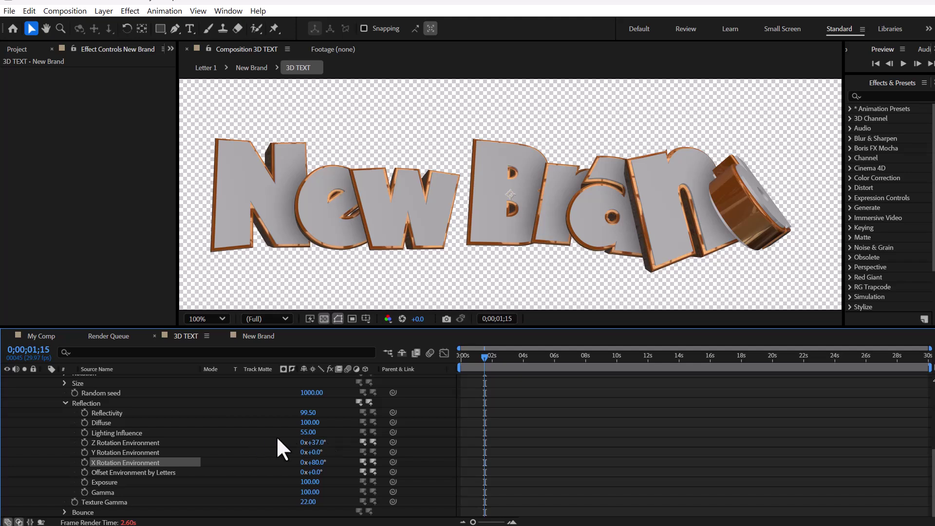
Collapse the New Brand layer's properties and show the whole 3D TEXT composition at 50%
scroll(276, 436, up, 4)
scroll(175, 446, up, 3)
click(45, 379)
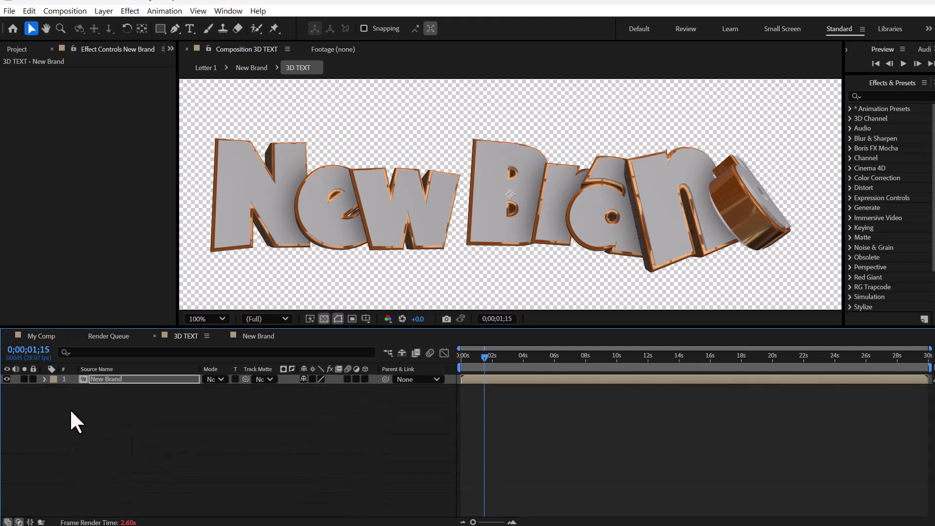
key(comma)
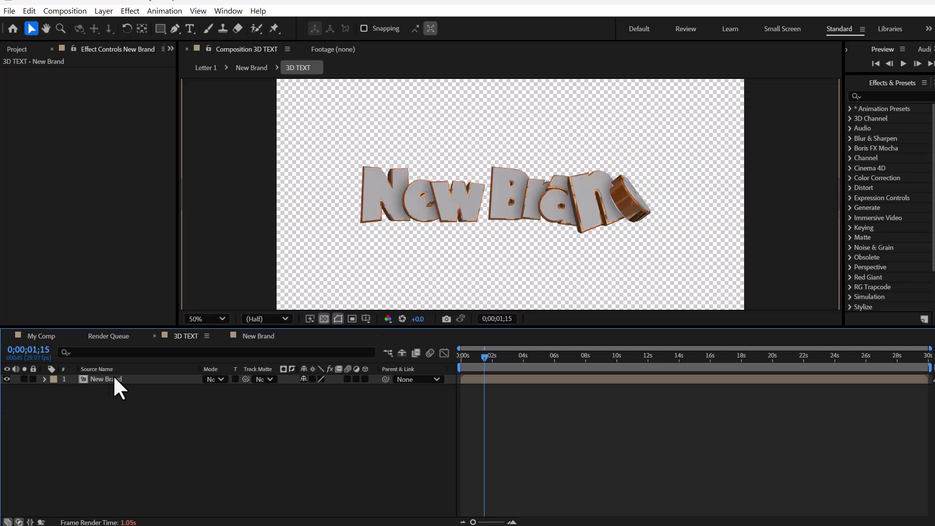
Select the New Brand layer, bring up the 3D Letters Animator and look through its available fonts
click(115, 380)
drag(835, 115, 771, 45)
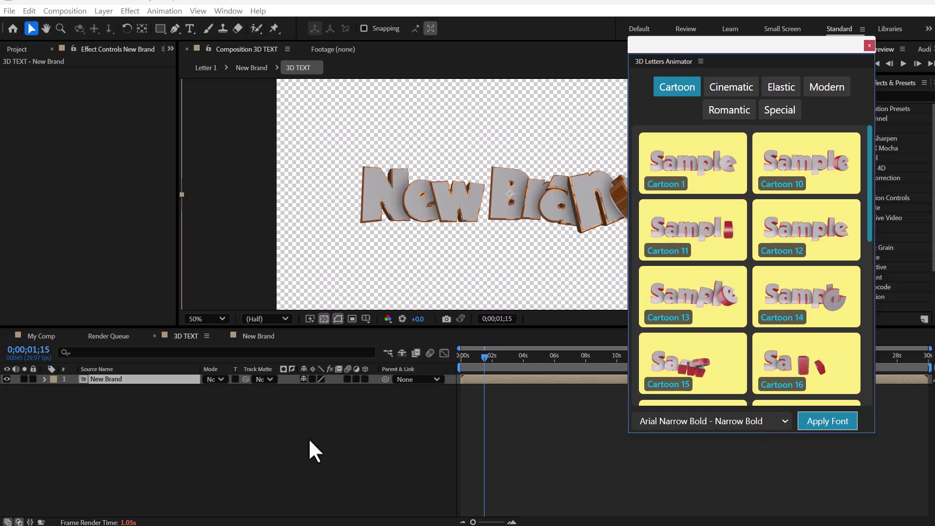
click(711, 421)
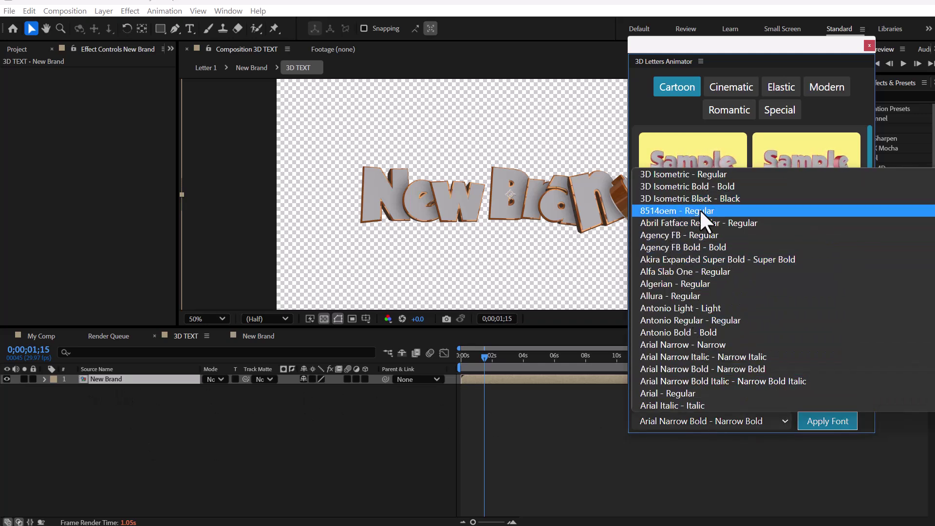
click(865, 420)
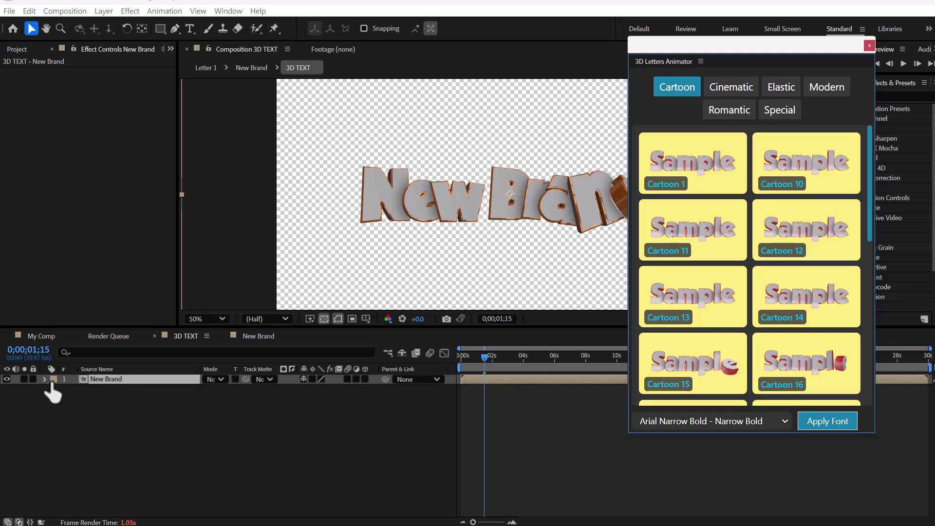
Browse the Cinematic presets in the 3D Letters Animator with the time at 0;00;04;17 and pick one for a new title
click(6, 378)
click(330, 408)
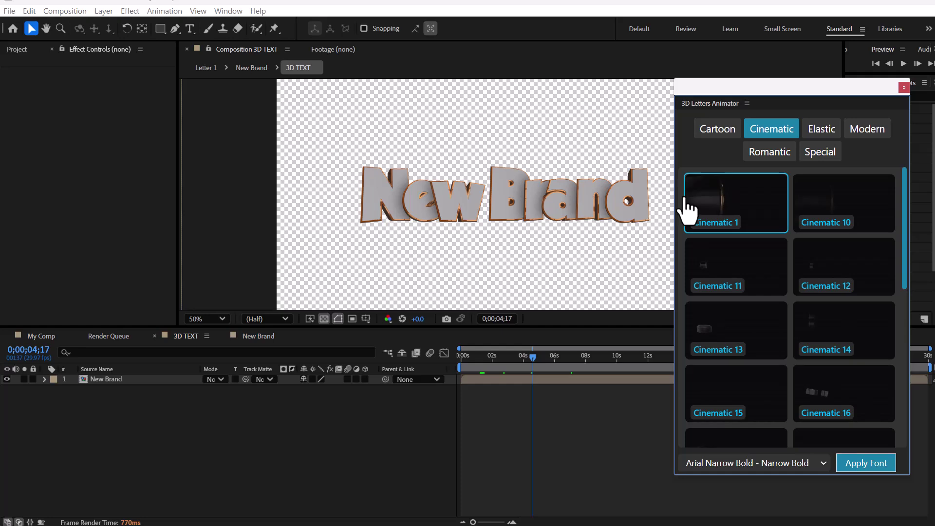
drag(675, 194, 604, 200)
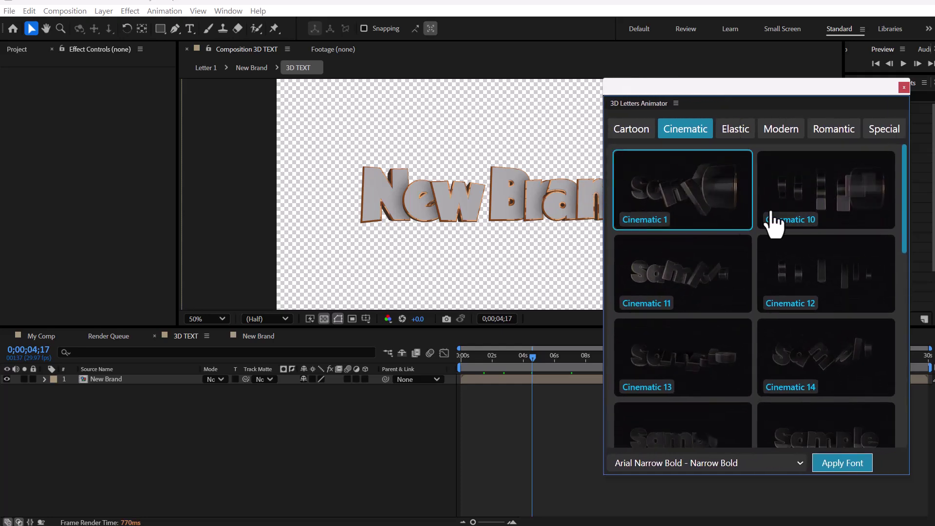
scroll(830, 292, down, 4)
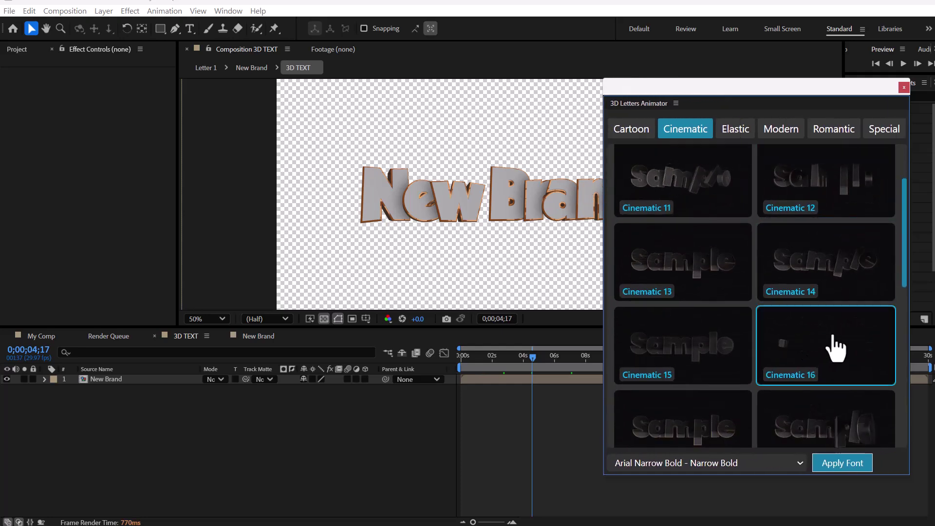
click(865, 335)
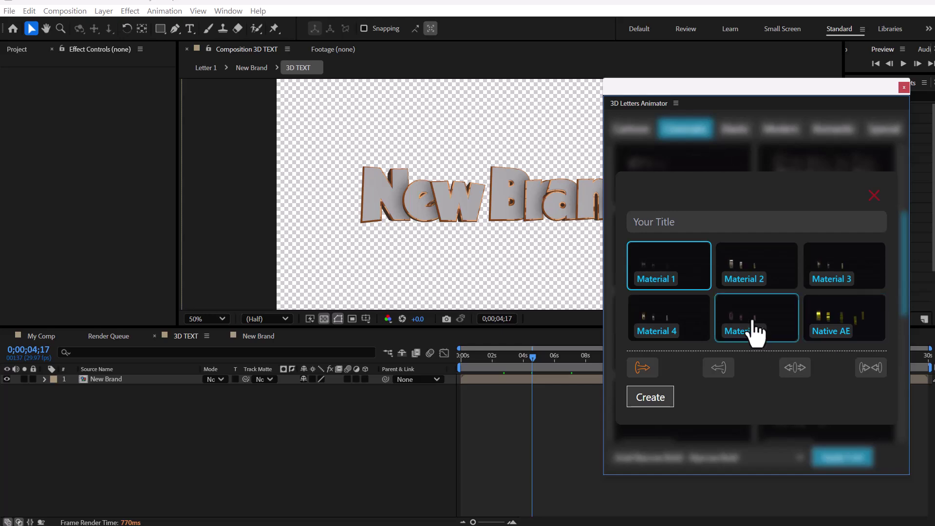
Create a title reading "Native AE" with the Native AE material, and move the 3D Letters Animator window out of the way
drag(604, 233, 559, 236)
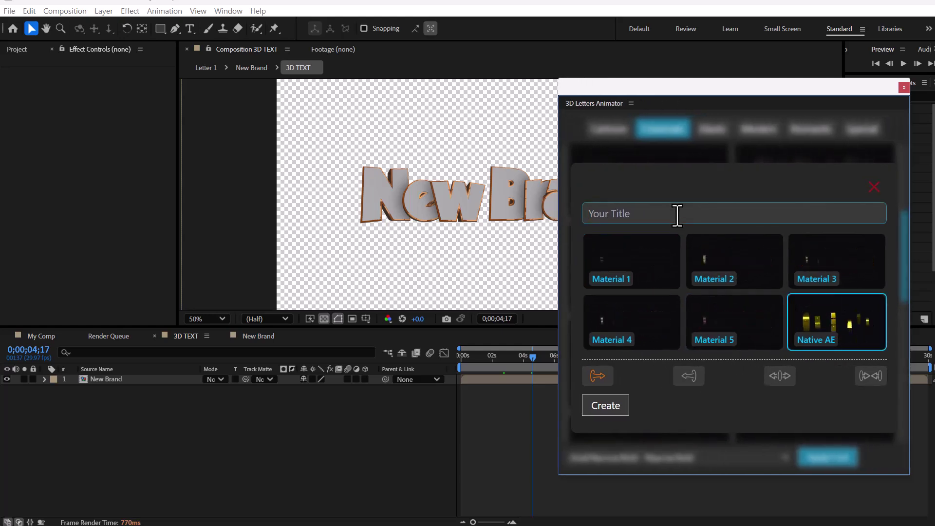
text(Native )
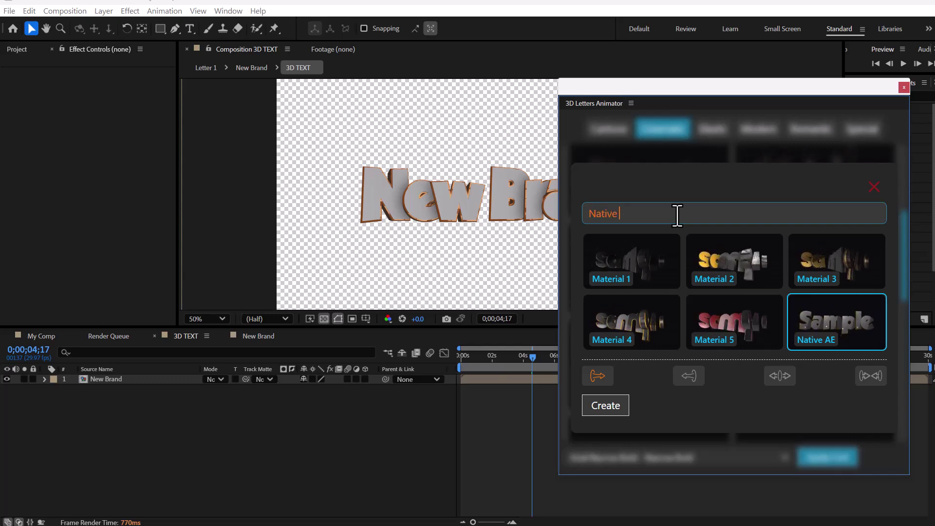
text(AE)
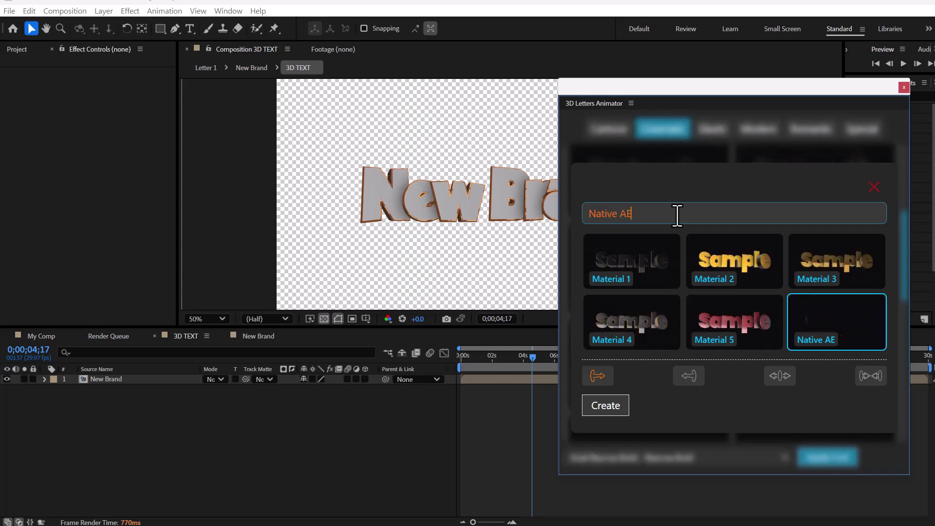
click(622, 404)
drag(620, 91, 934, 186)
Delete the New Brand layer and view the Native AE title at 0;00;11;24
click(109, 390)
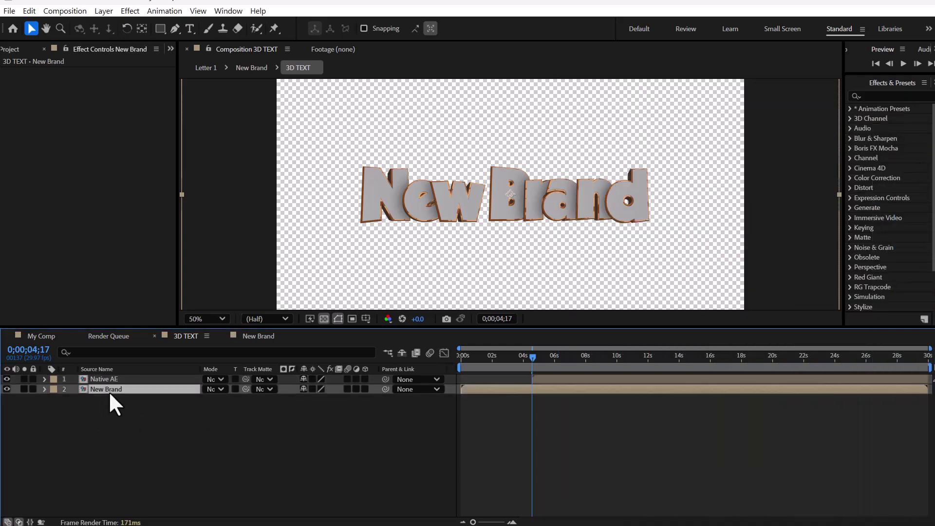
key(Delete)
click(645, 358)
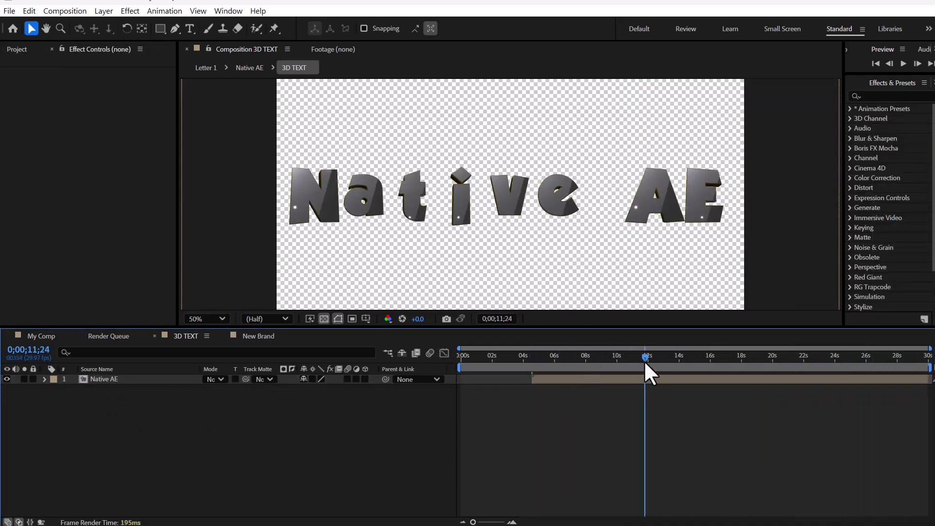
Open the Native AE composition and move the controllers of N, a, t and i rightward to close the gaps before the v
double_click(134, 379)
key(comma)
key(comma)
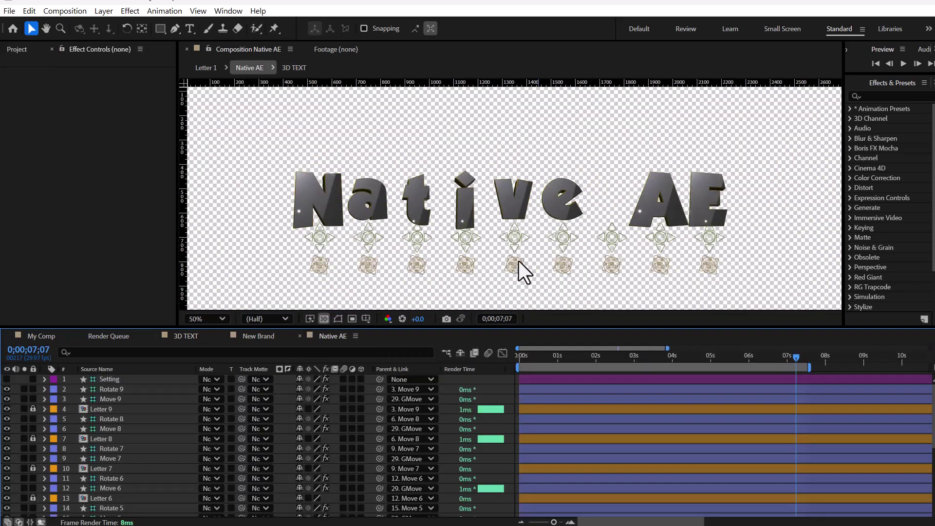
drag(465, 241, 495, 244)
drag(417, 238, 467, 242)
drag(367, 237, 434, 248)
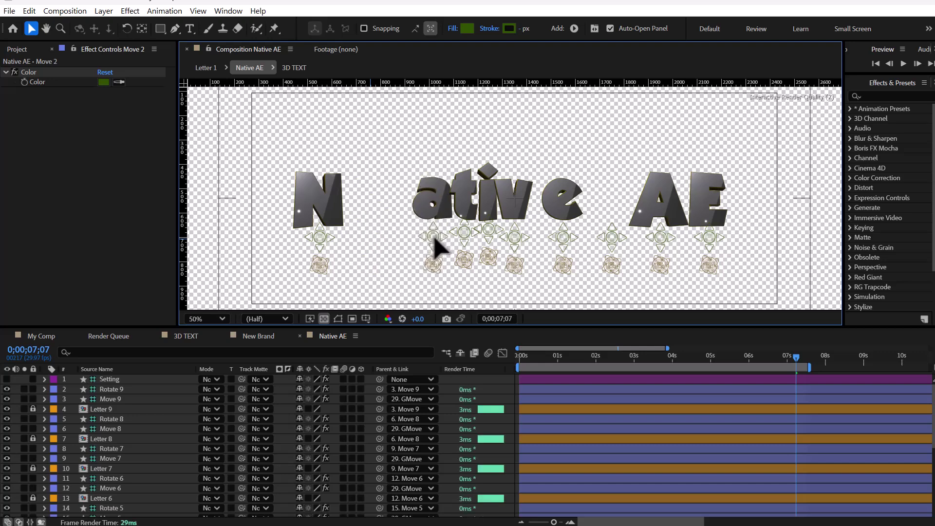
drag(319, 237, 387, 236)
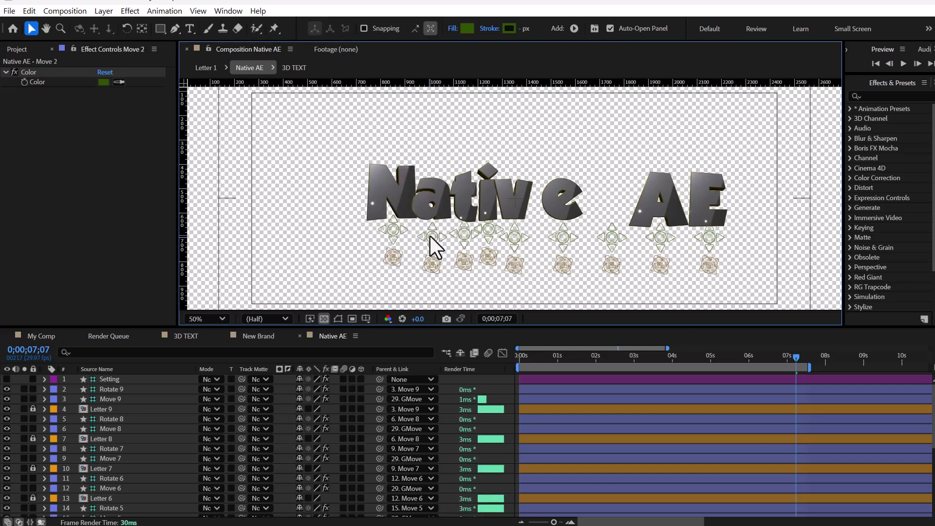
Move the controllers of the letters e, A and E leftward so the rest of the title is tightly spaced
drag(567, 245, 546, 246)
drag(660, 239, 607, 242)
drag(709, 239, 640, 232)
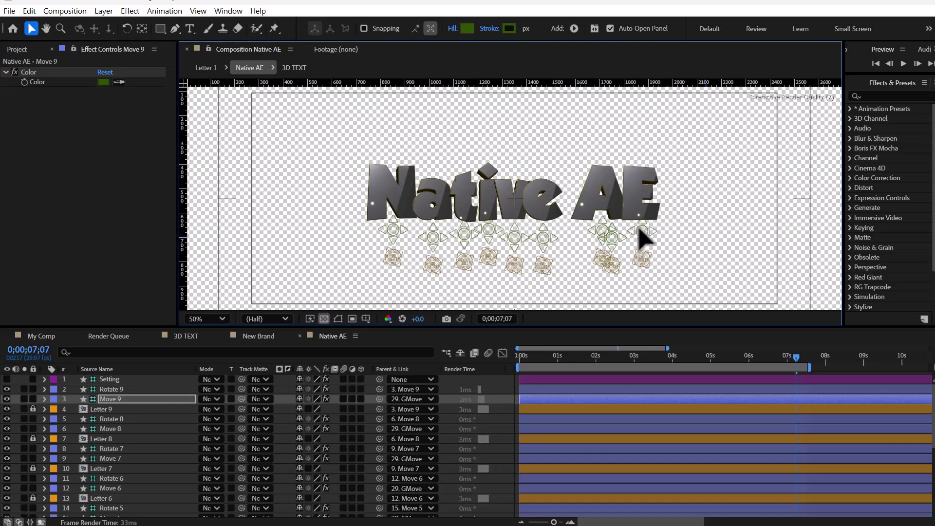
Return to the 3D TEXT composition with the Native AE layer starting at the beginning of the timeline, and preview the title
click(446, 352)
click(514, 344)
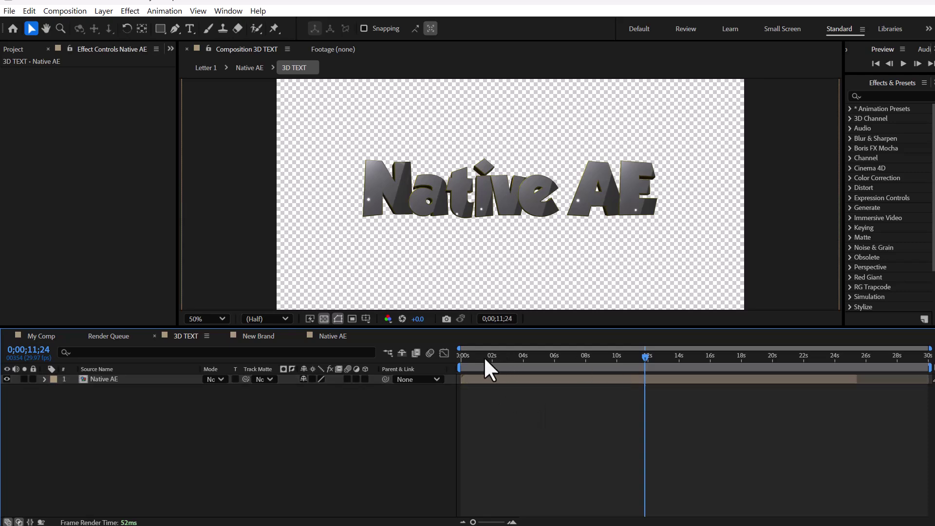
click(509, 357)
key(space)
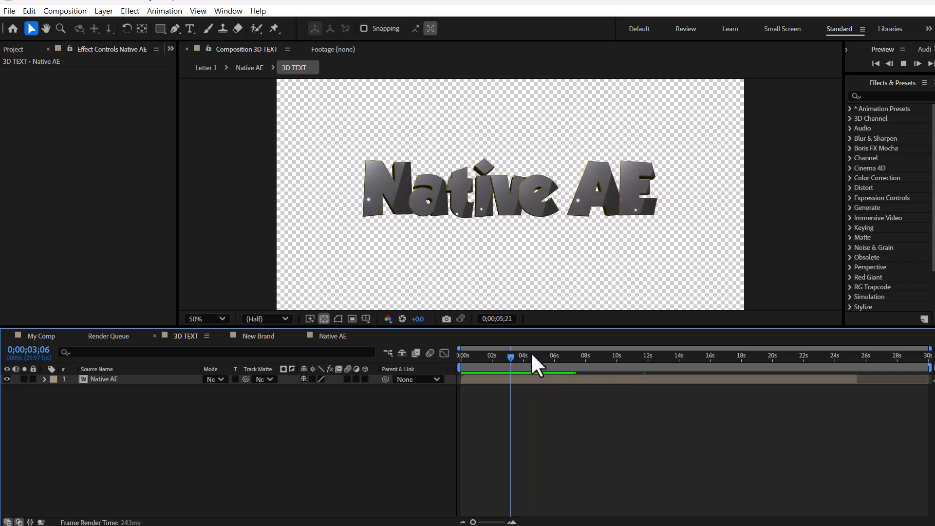
Reveal the Native AE layer's Essential Properties and try red F00C0C as Text Color 1
click(44, 378)
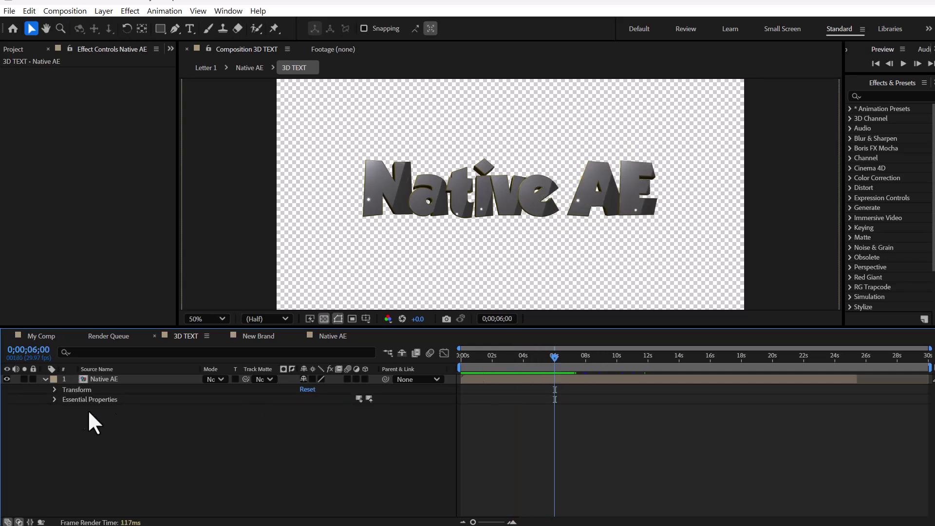
click(54, 399)
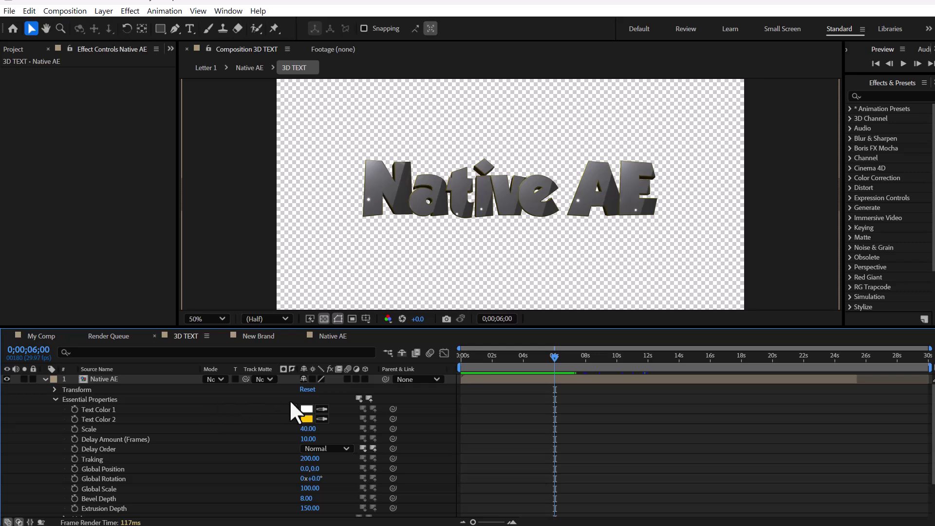
click(306, 409)
click(103, 324)
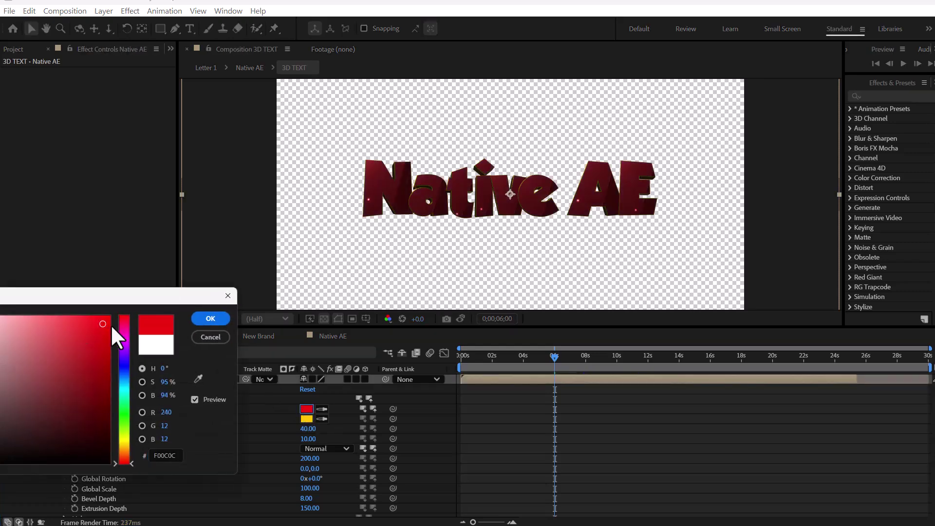
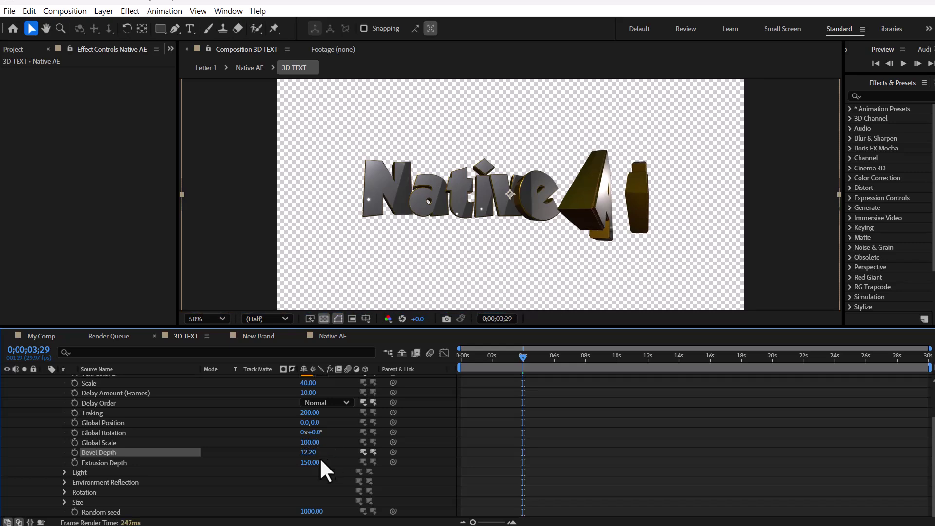
Set the title's Extrusion Depth to 158 and view the letters at 0;00;06;18
drag(312, 465, 364, 461)
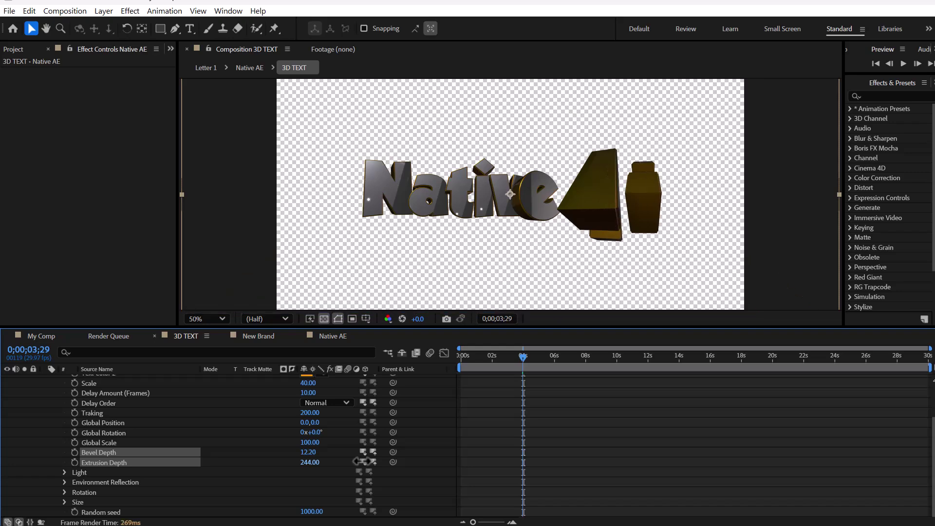
mouse_move(523, 354)
mouse_down()
mouse_move(548, 357)
mouse_move(512, 357)
mouse_up()
drag(310, 461, 287, 461)
click(544, 355)
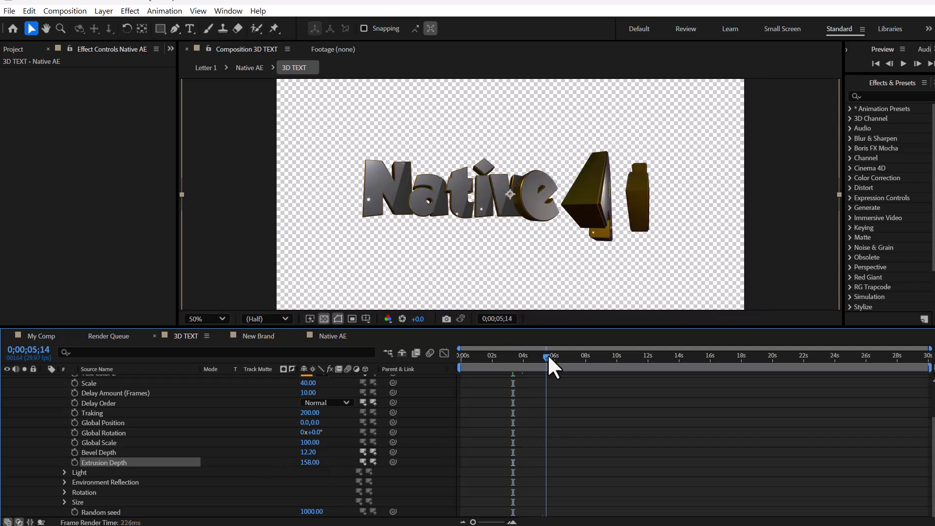
drag(543, 357, 563, 357)
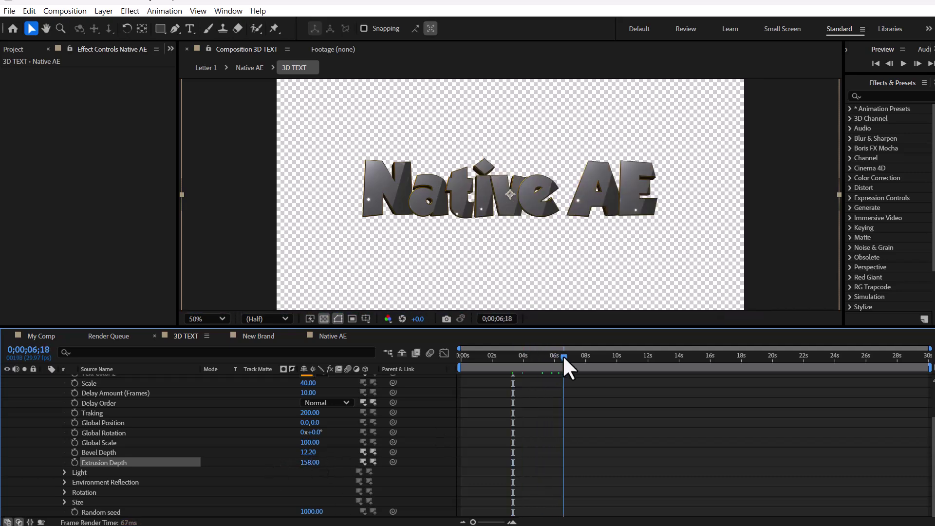
Try rotating the title's light with Light_X Rotate and Light_Y Rotate, and undo the rotation
click(64, 472)
click(314, 432)
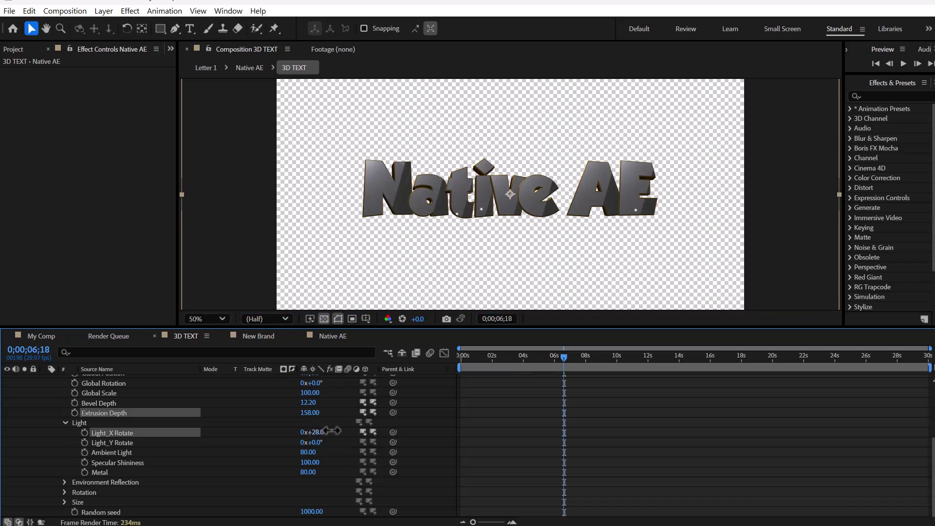
drag(316, 442, 342, 441)
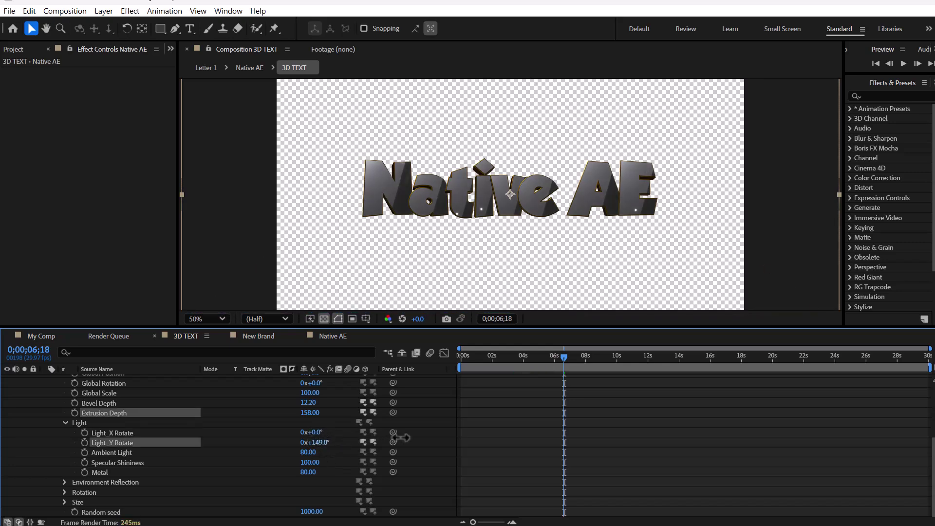
key(ctrl+z)
Set Ambient Light to 143 and the environment reflection rotation to X 57° and Y 62°, and collapse the layer's properties
mouse_move(307, 453)
mouse_down()
mouse_move(339, 449)
mouse_move(336, 470)
mouse_move(352, 467)
mouse_move(314, 481)
mouse_move(344, 477)
mouse_move(298, 484)
mouse_move(327, 483)
mouse_up()
click(65, 482)
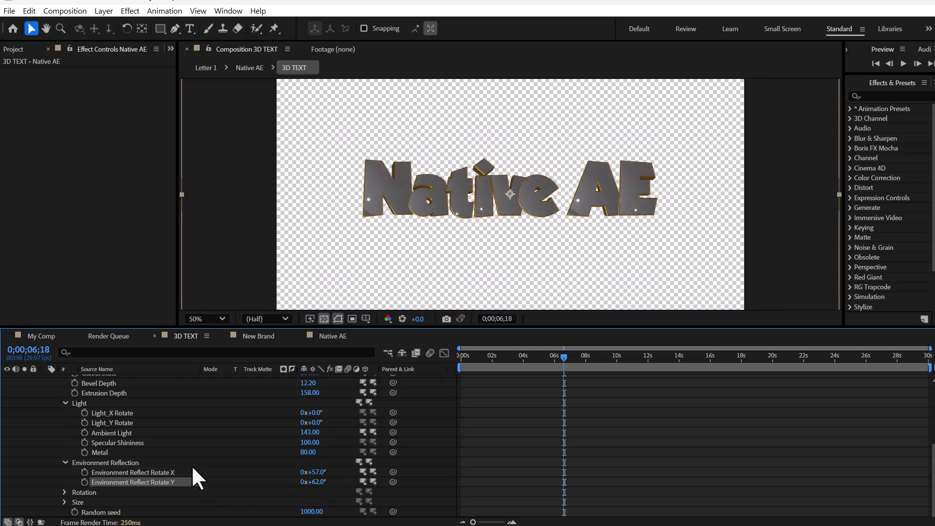
scroll(97, 469, up, 2)
scroll(104, 472, down, 2)
scroll(65, 485, up, 5)
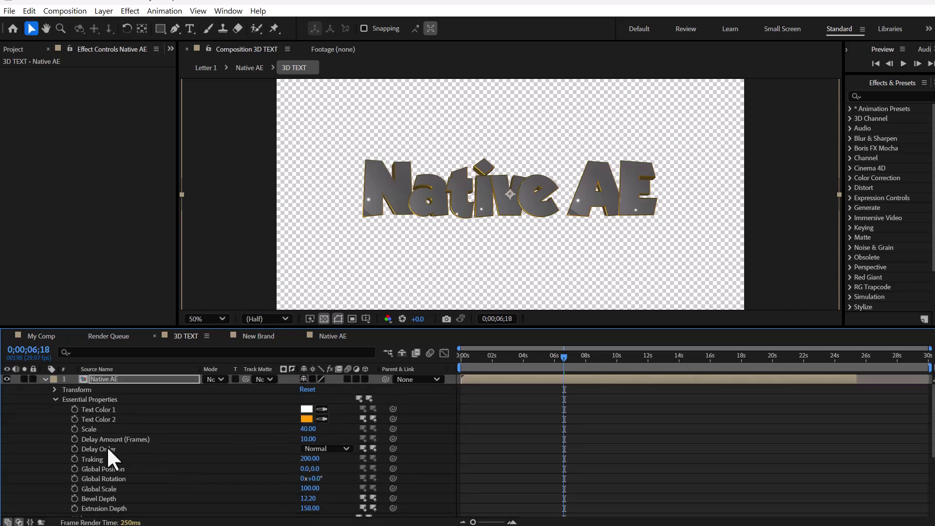
click(54, 398)
click(44, 379)
Speed up the Speed up layer by setting its time stretch factor to 50%, previewing the animation before and after
key(space)
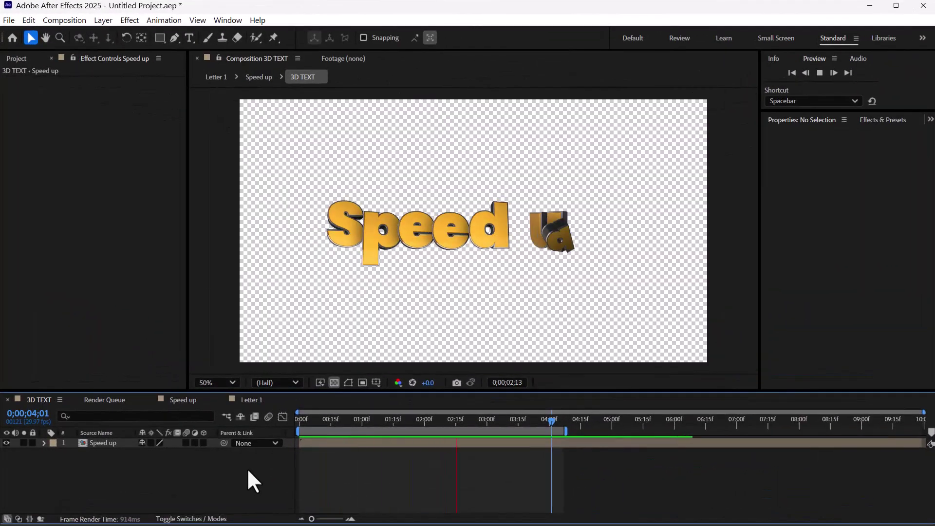
click(413, 420)
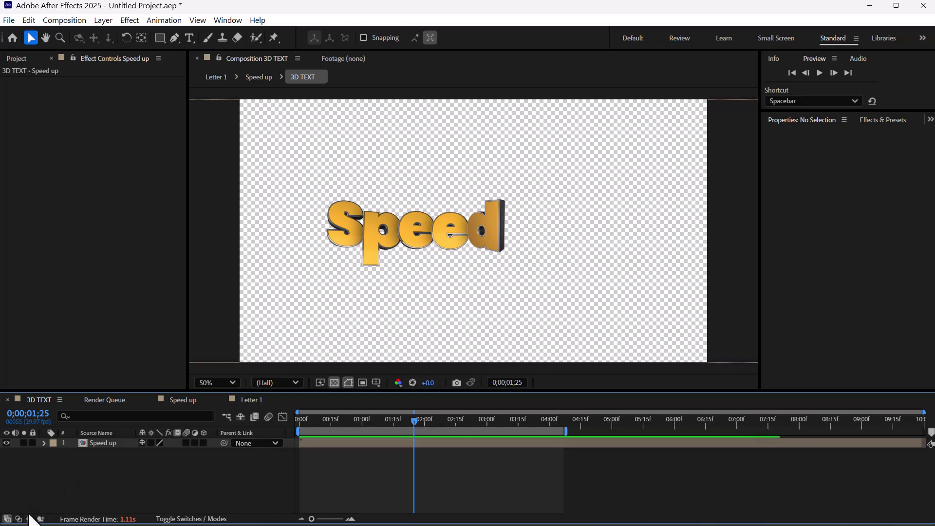
click(29, 518)
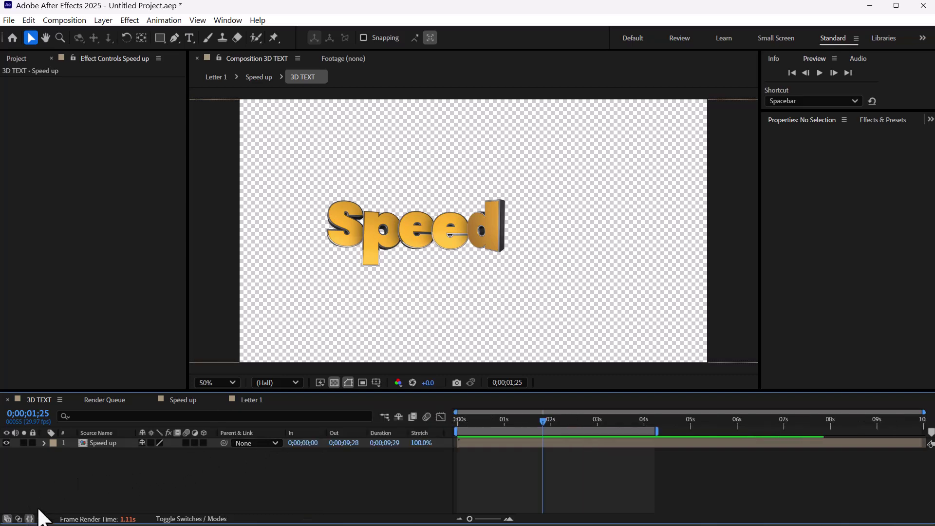
click(421, 443)
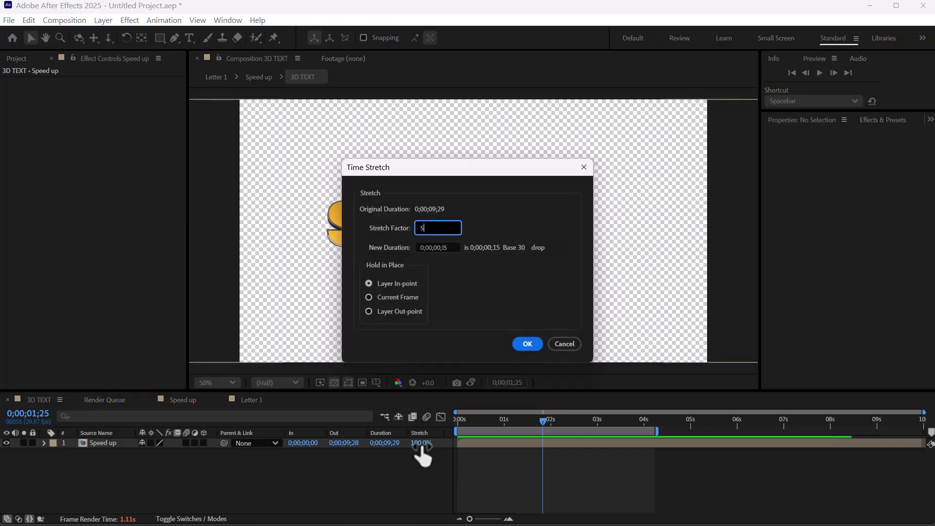
key(Return)
key(space)
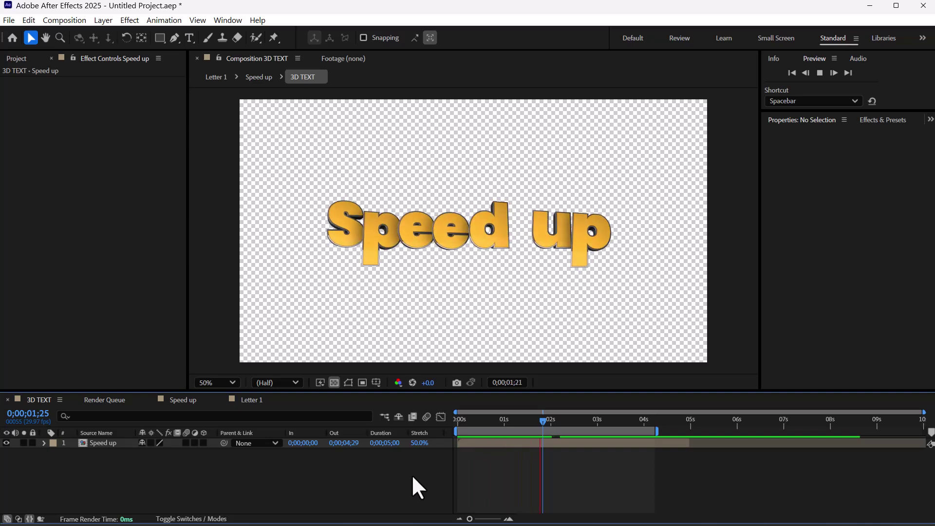
key(space)
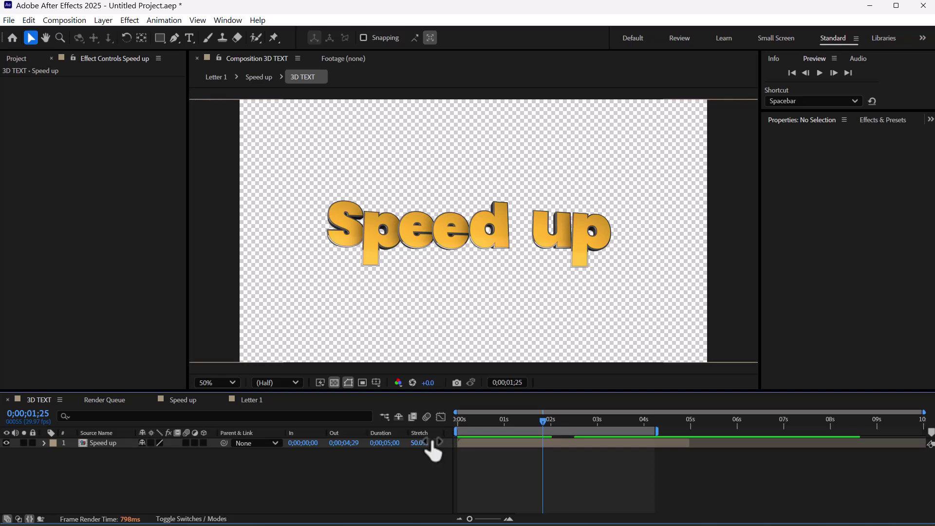
Slow the Speed up layer down with a stretch factor of 200% and preview the animation
click(419, 443)
text(200)
key(Return)
key(space)
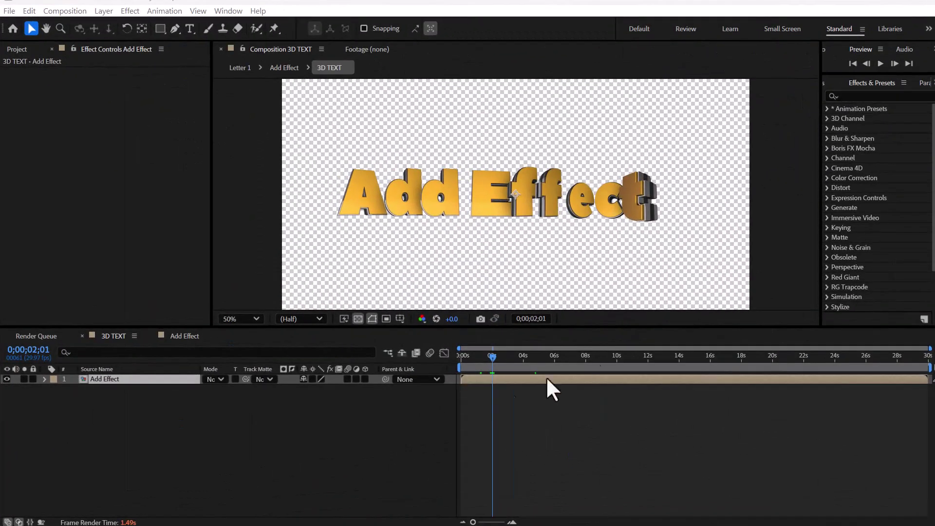
Apply the Hue/Saturation effect to the Add Effect layer, set Master Hue to 111°, and preview the recolored title
click(866, 97)
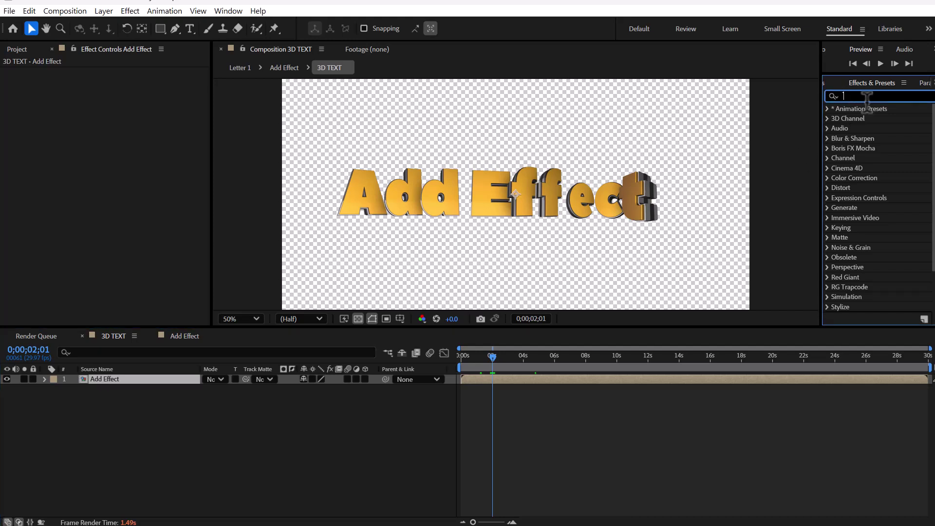
text(hue)
drag(881, 169, 377, 197)
mouse_move(167, 132)
mouse_down()
mouse_move(137, 145)
mouse_move(151, 131)
mouse_up()
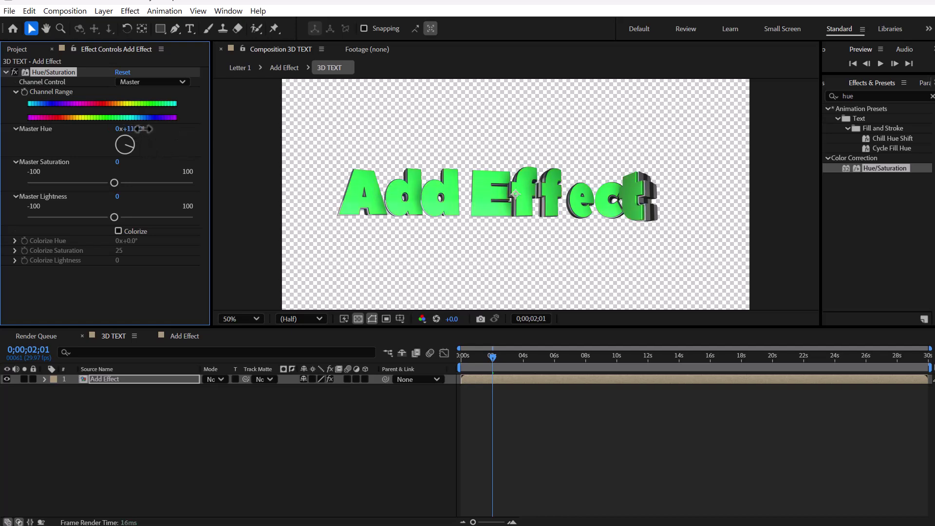
click(401, 403)
key(space)
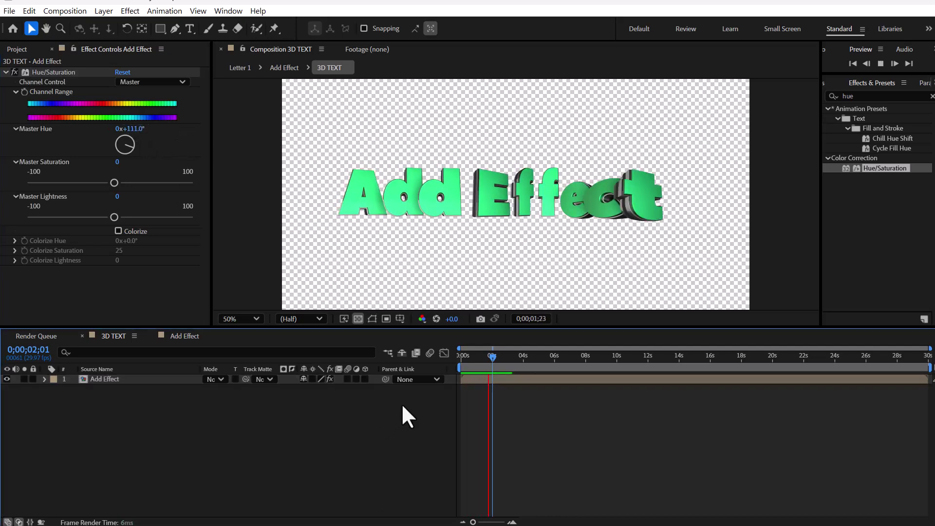